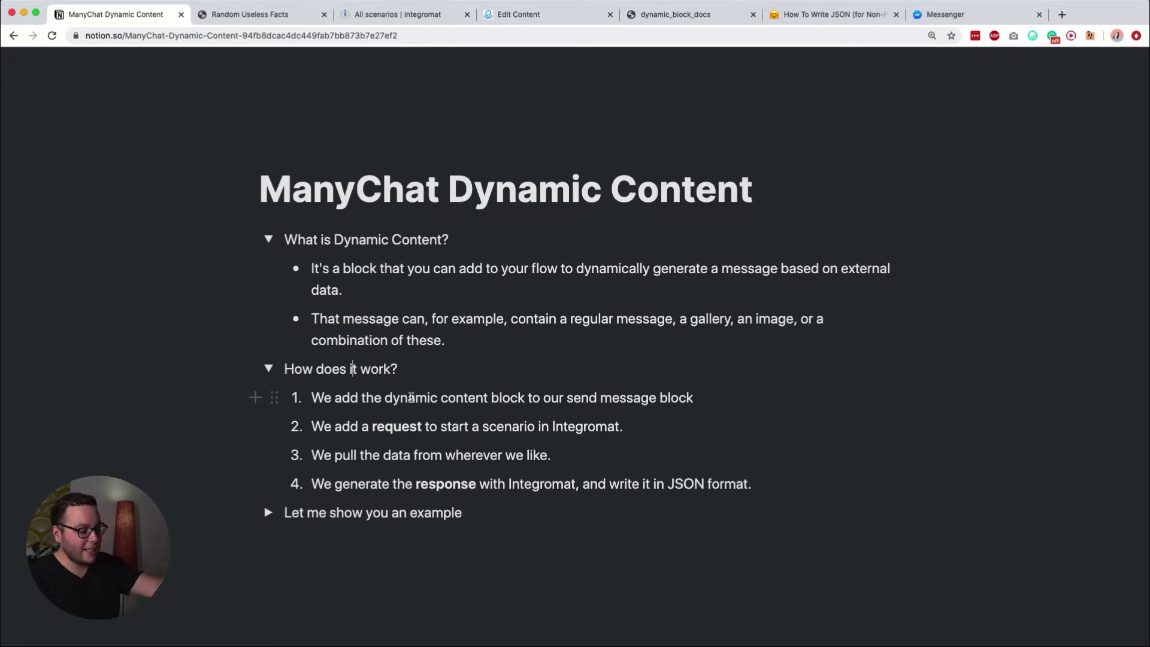
Step: Highlight 'request' in the Notion notes, then switch to the ManyChat dynamic_block_docs Response Reference
double_click(389, 424)
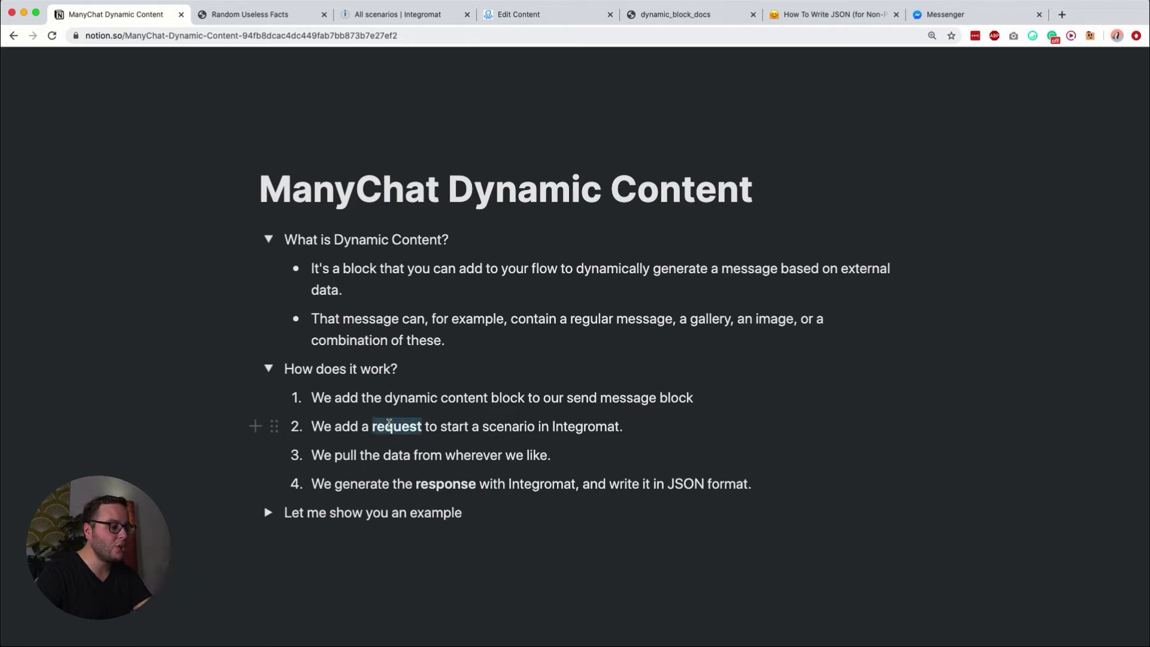
key("Left")
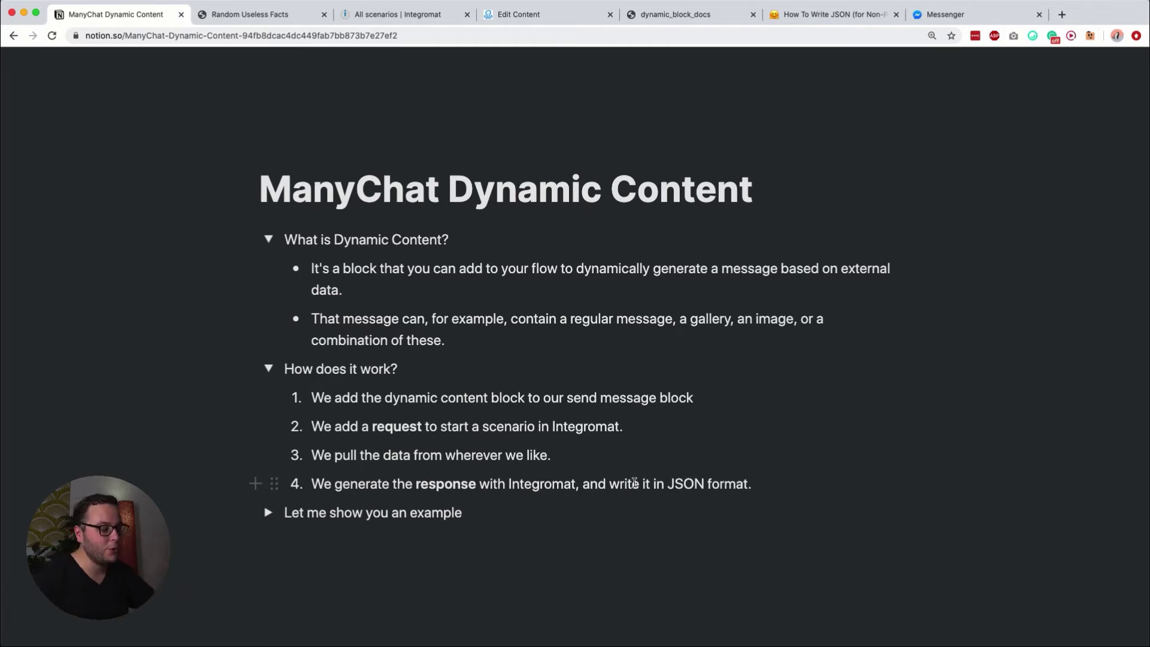
left_click(697, 17)
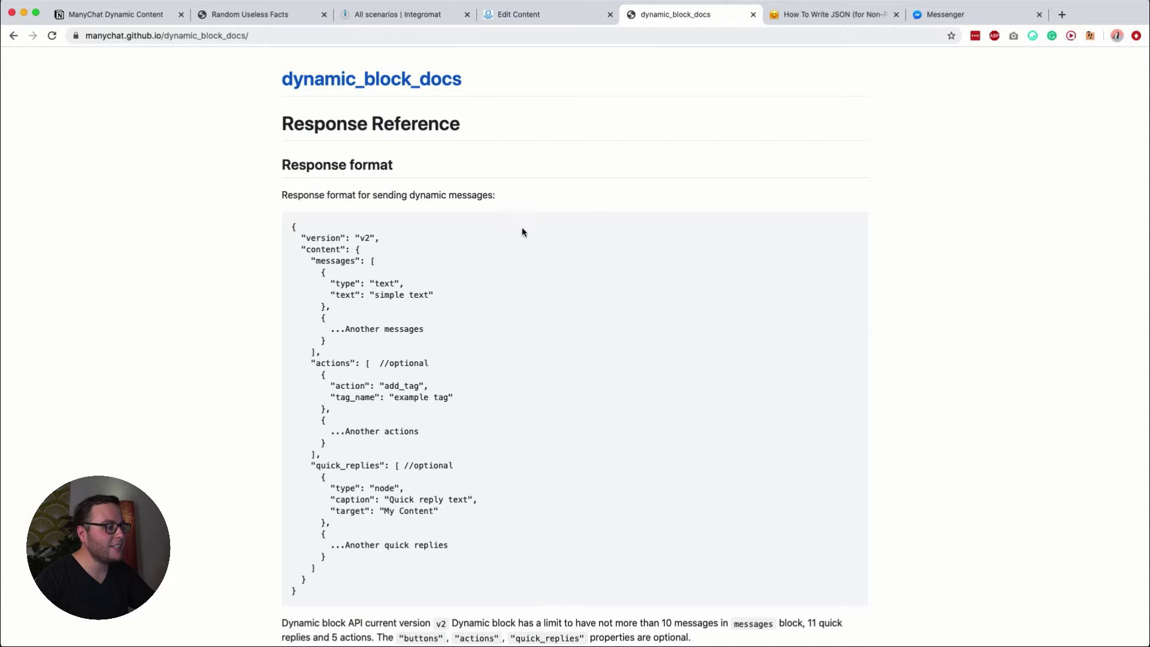
Step: Scroll down and highlight the full Response format JSON example in the docs
scroll(523, 228, "down", 1)
left_click_drag(292, 185, 462, 554)
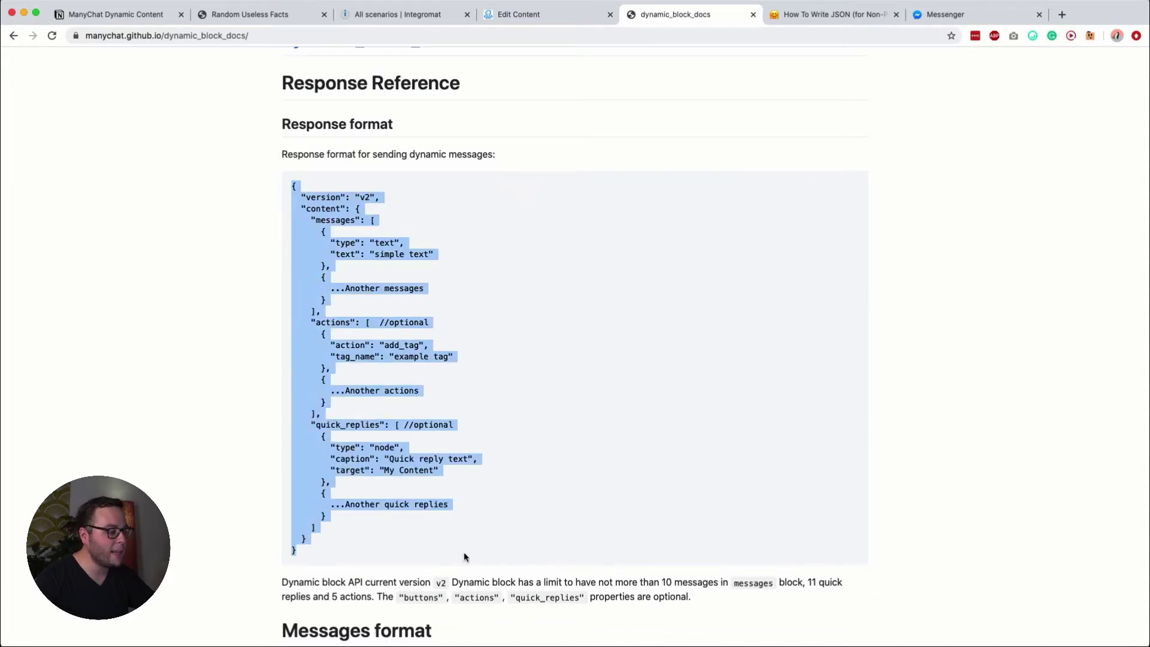
left_click(461, 509)
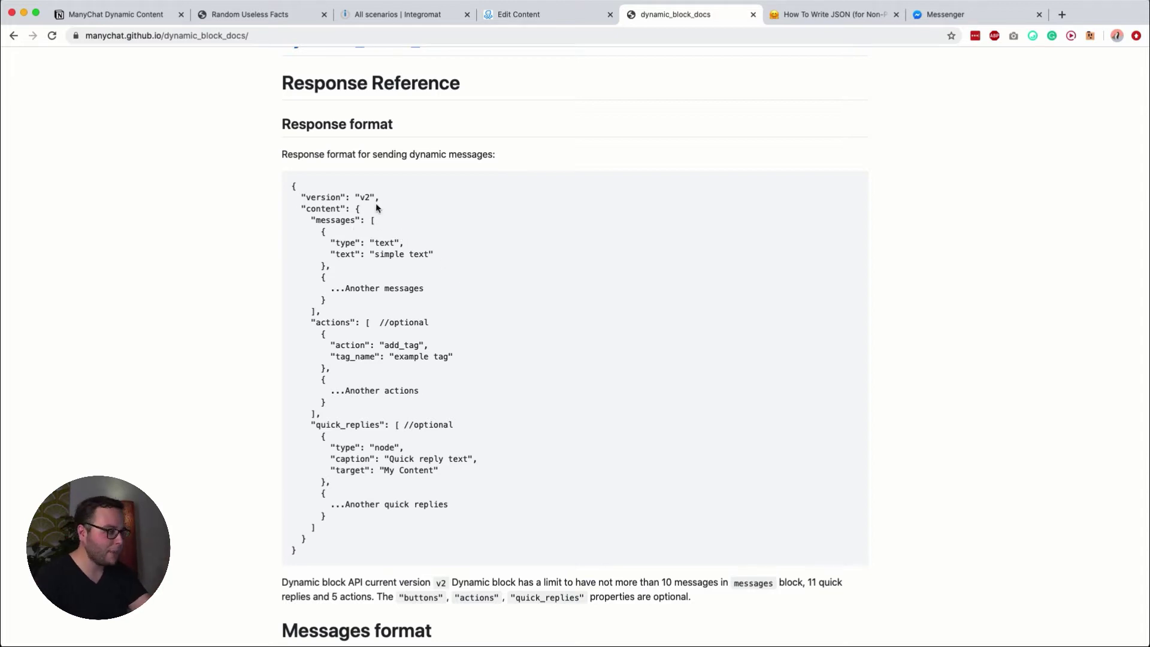
left_click_drag(292, 186, 483, 558)
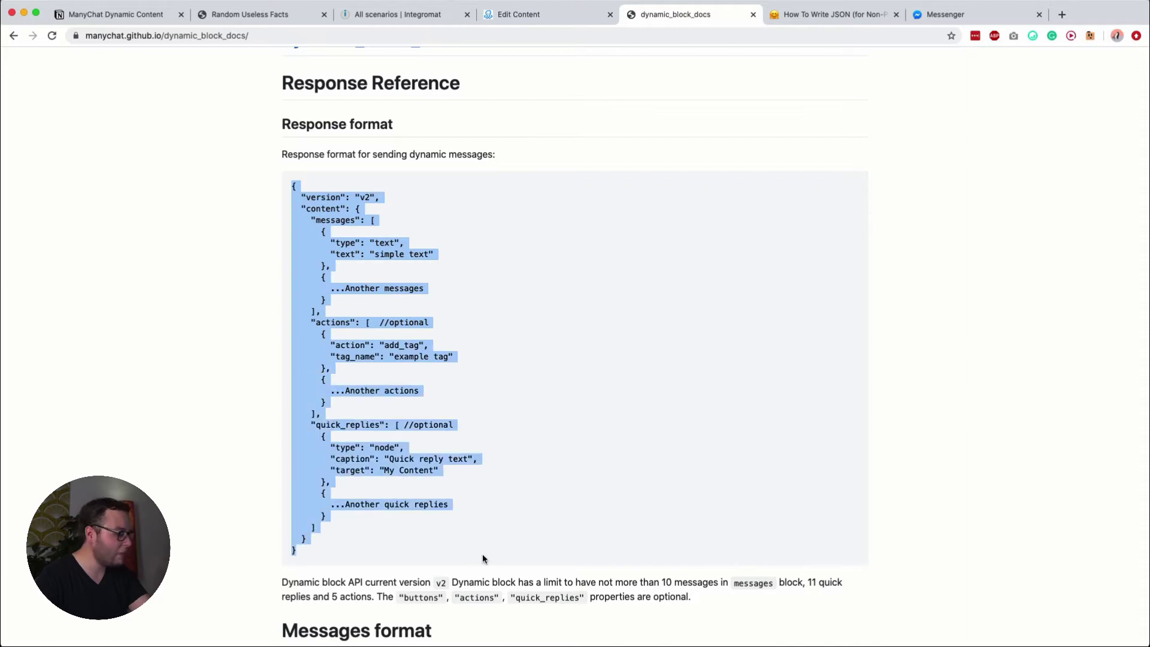
left_click(469, 272)
Step: Switch to the How To Write JSON (for Non-Programmers) article and return to its title
left_click(817, 14)
scroll(723, 226, "up", 10)
scroll(724, 226, "up", 6)
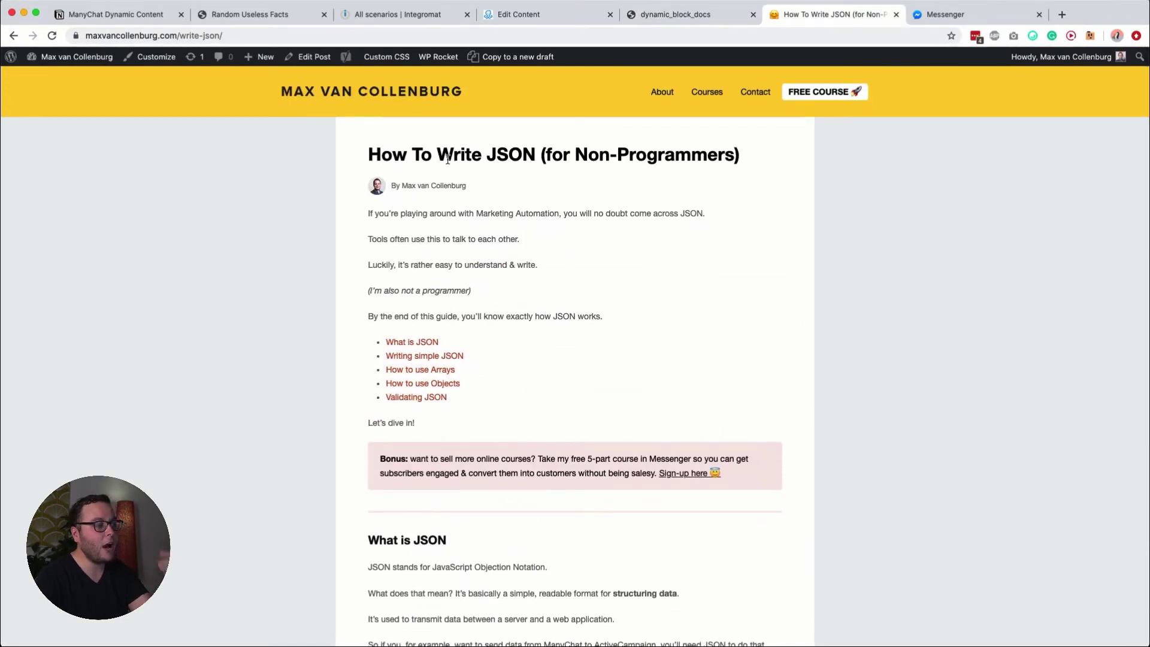
Step: Read the JSON guide down to the arrays example, then return to the dynamic_block_docs Response Reference
scroll(653, 325, "down", 3)
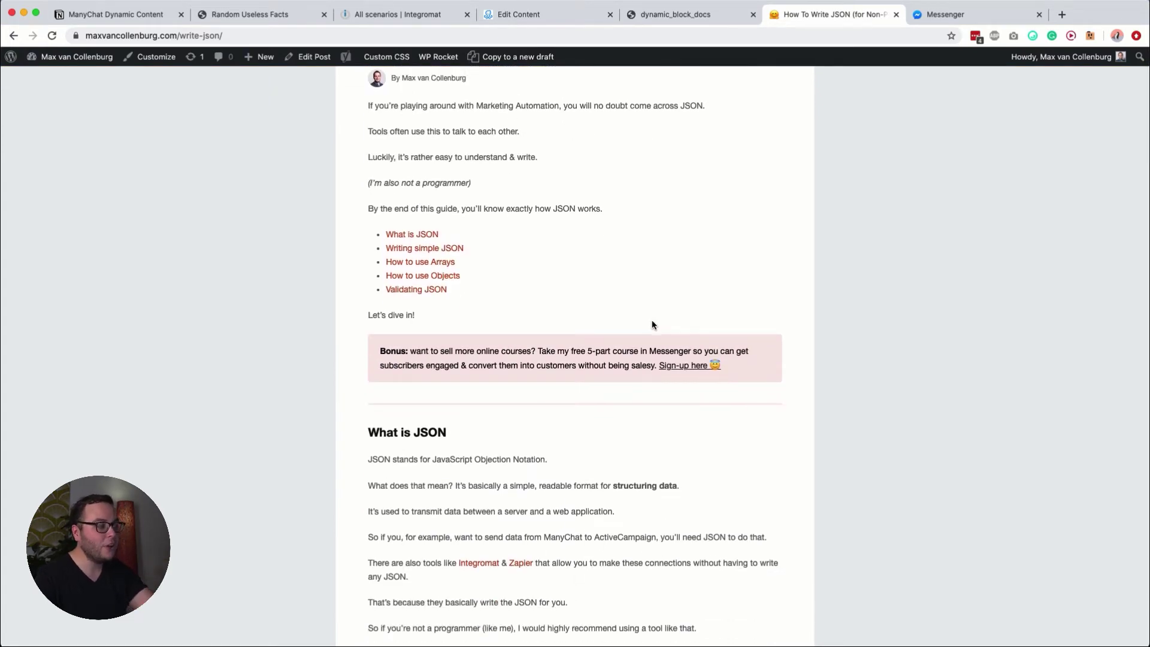
scroll(653, 326, "down", 15)
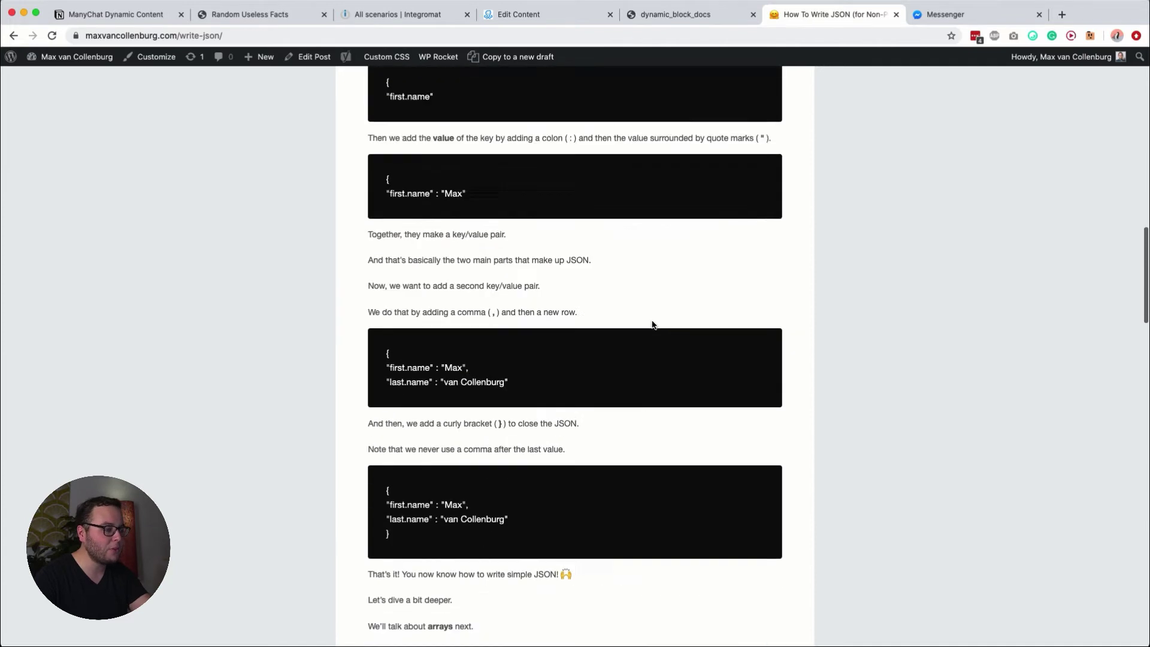
scroll(653, 325, "down", 12)
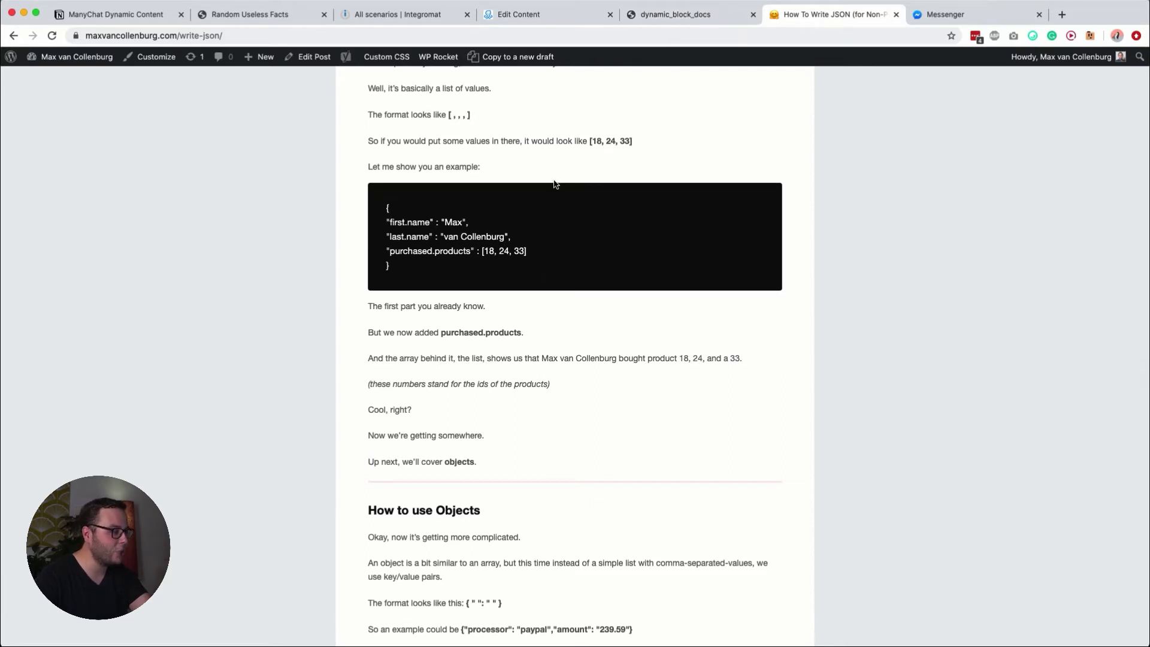
left_click(695, 16)
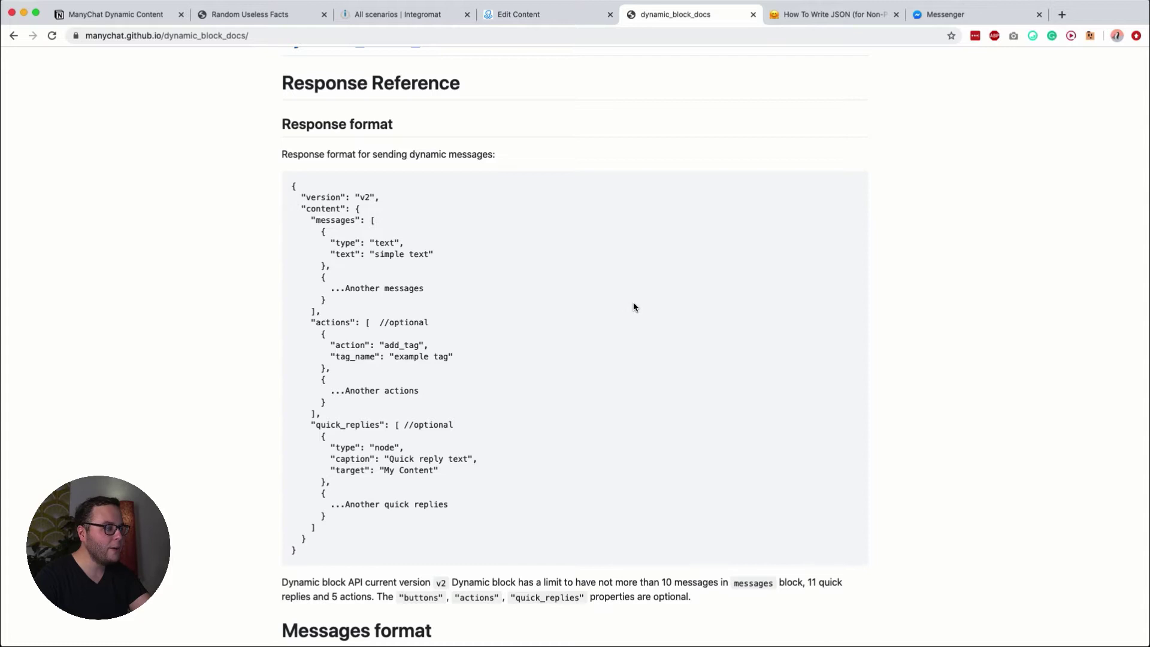
Step: Scroll to the Sending text section and highlight its whole JSON example
left_click_drag(559, 321, 536, 244)
scroll(537, 244, "down", 5)
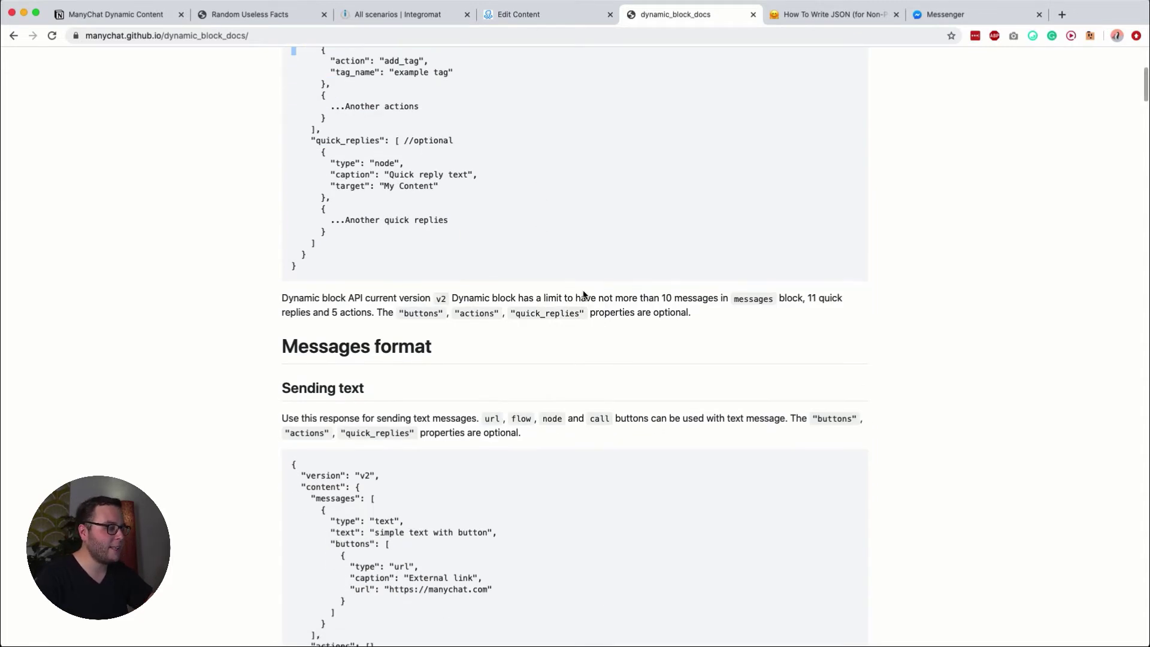
scroll(584, 294, "down", 5)
left_click_drag(293, 218, 416, 437)
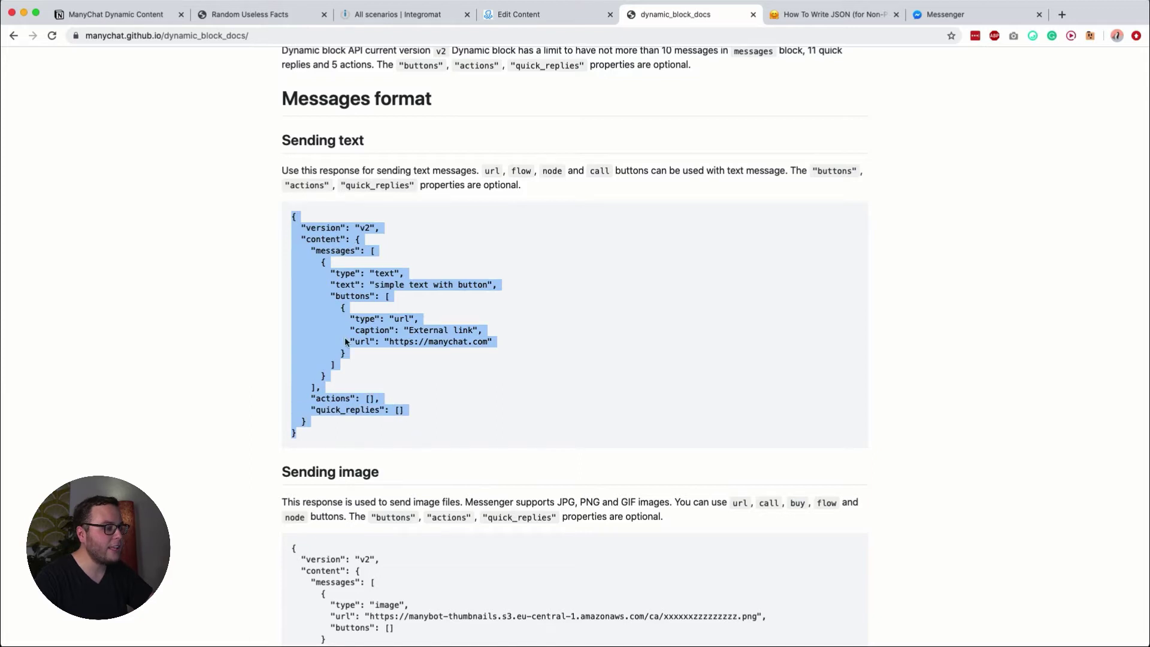
left_click(424, 260)
Step: Examine the message text, buttons array, url type and 'External link' caption, then edit the Send Message step
left_click_drag(336, 286, 488, 286)
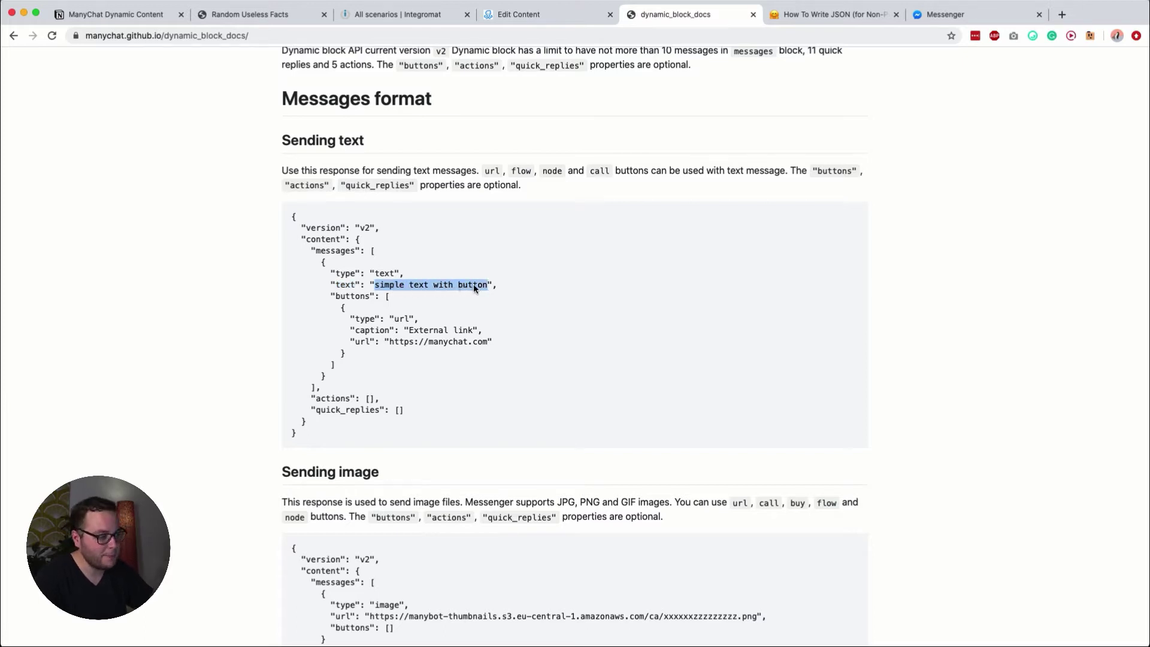
left_click(470, 287)
double_click(348, 299)
left_click_drag(386, 298, 335, 368)
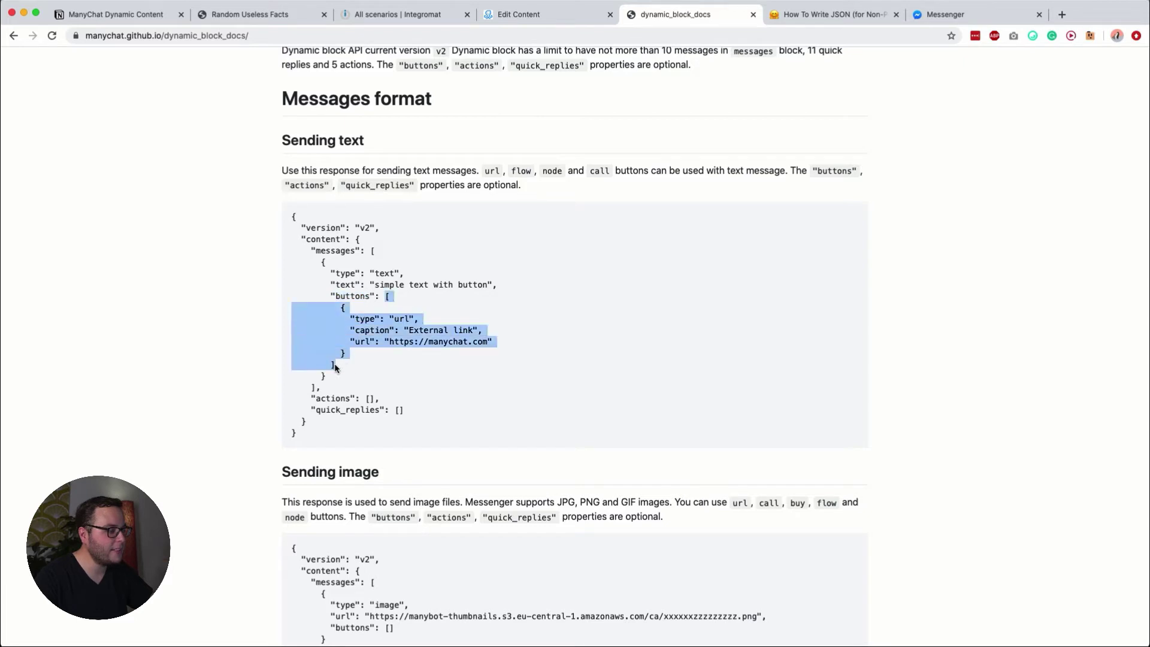
left_click(396, 339)
double_click(403, 320)
double_click(422, 331)
left_click_drag(422, 331, 455, 335)
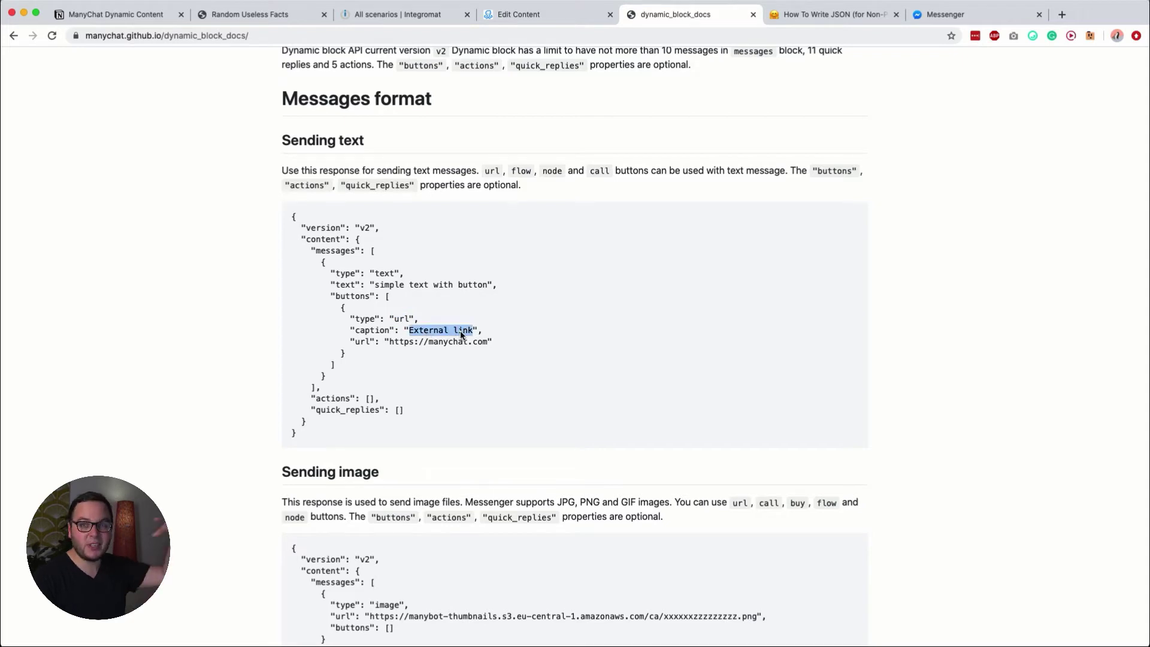
left_click(450, 340)
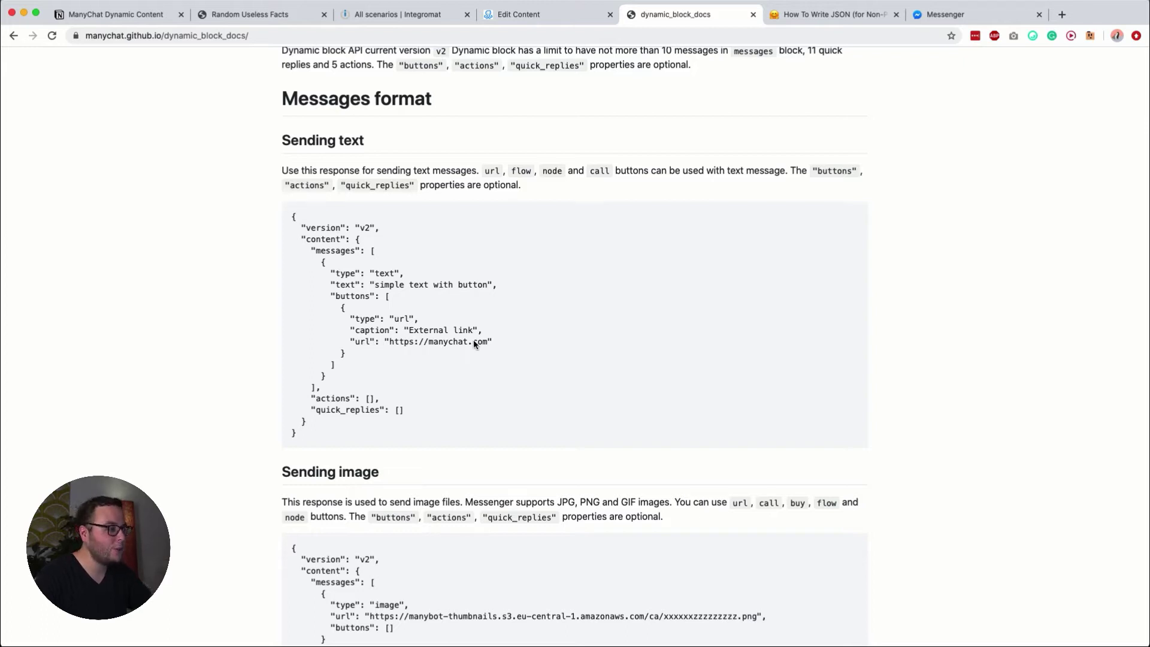
left_click(523, 18)
left_click(636, 270)
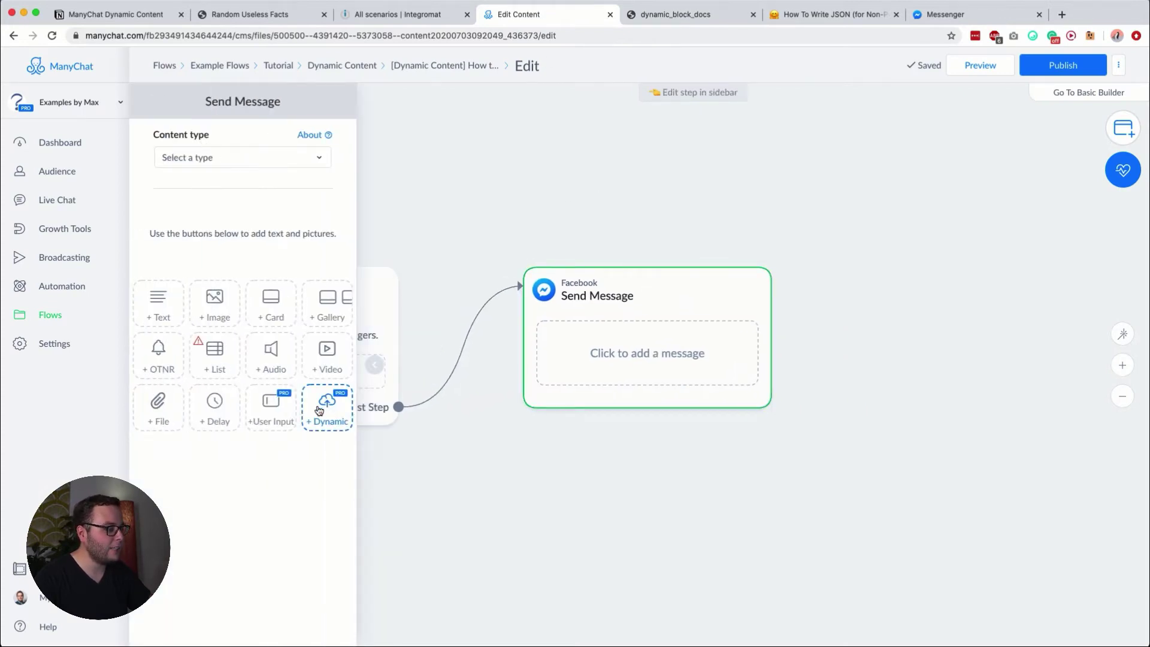
Step: Add a dynamic content block to Send Message, open its request settings, then go to Integromat
left_click(324, 411)
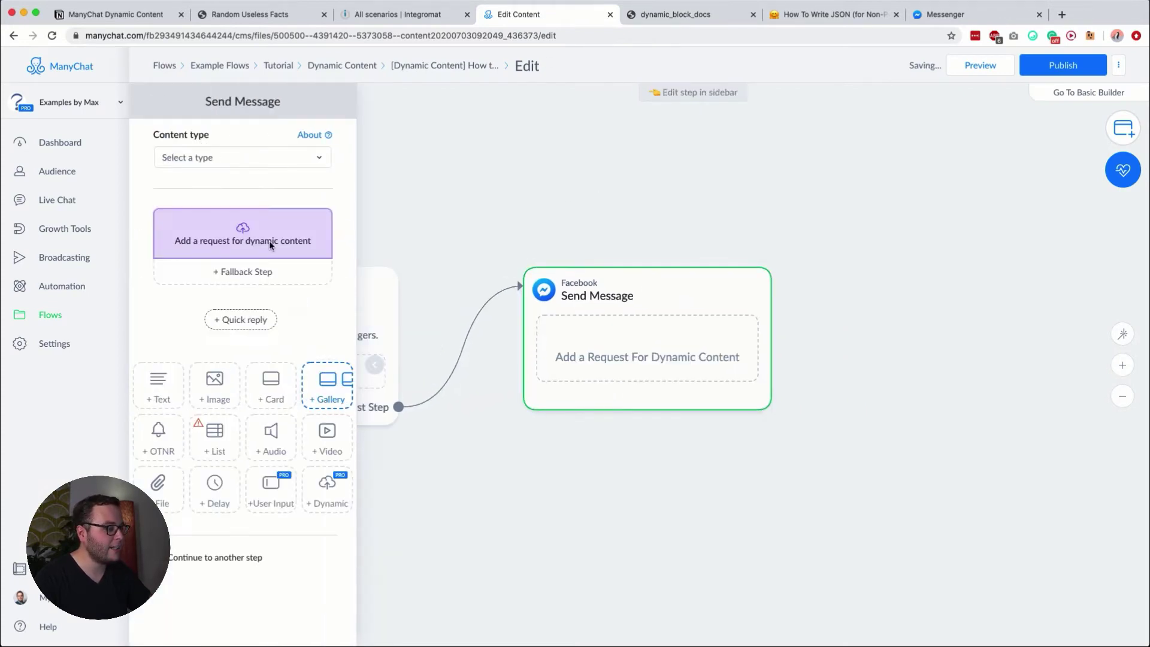
left_click(204, 243)
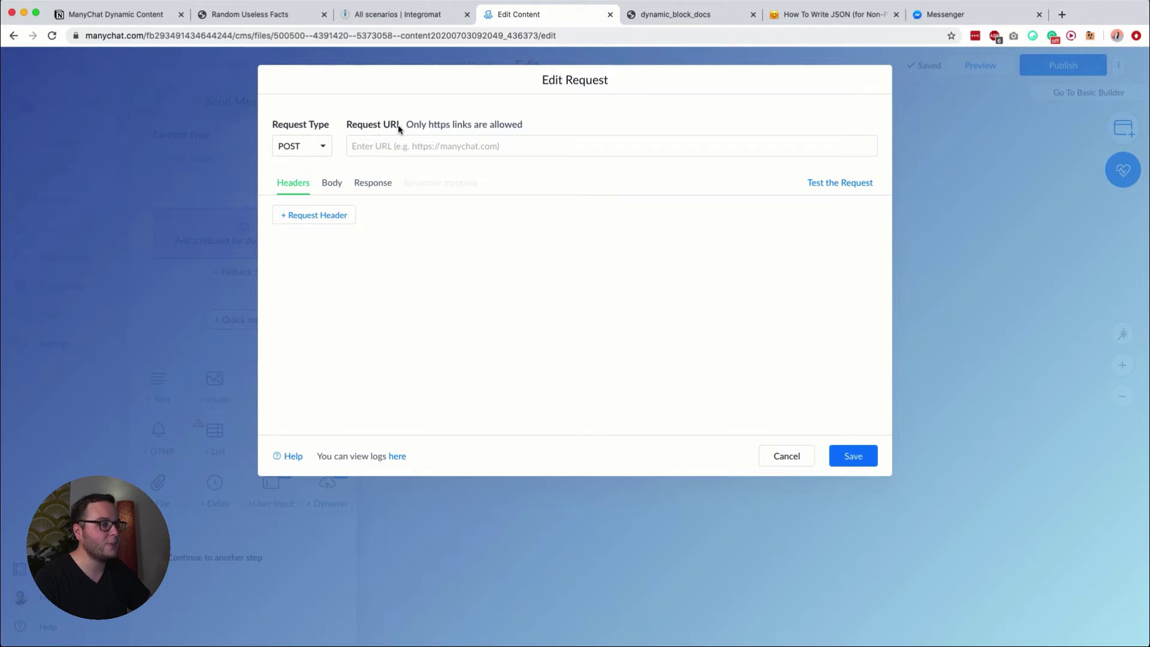
left_click(395, 14)
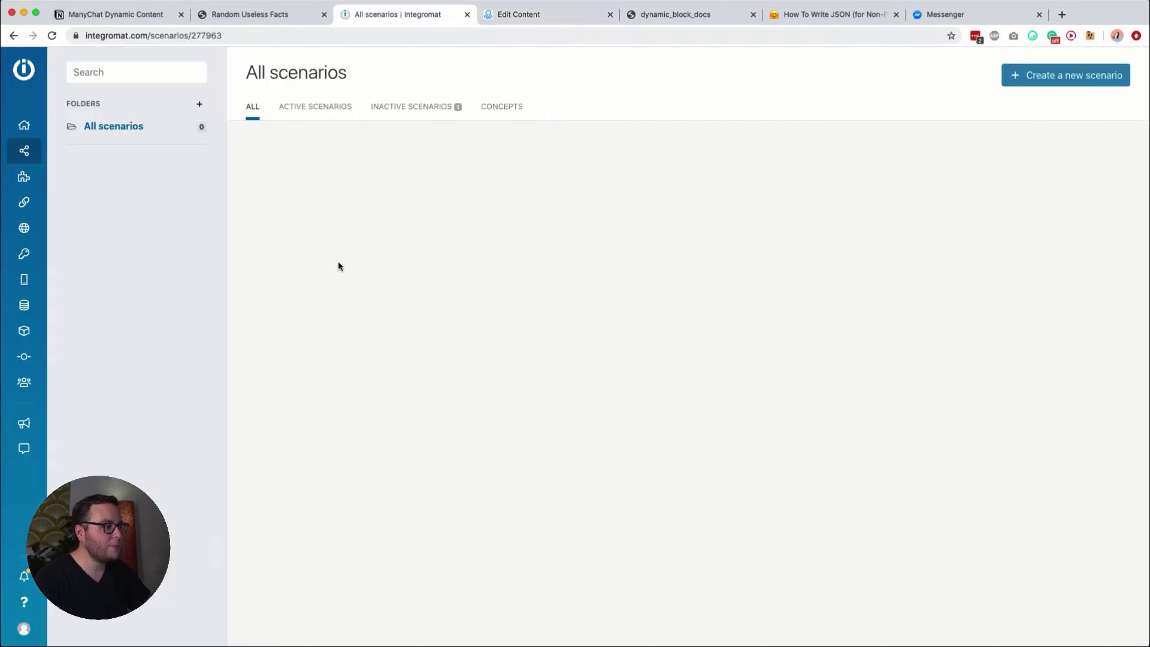
Step: Create a new Integromat scenario whose first module is a Webhooks Custom webhook trigger
left_click(1042, 80)
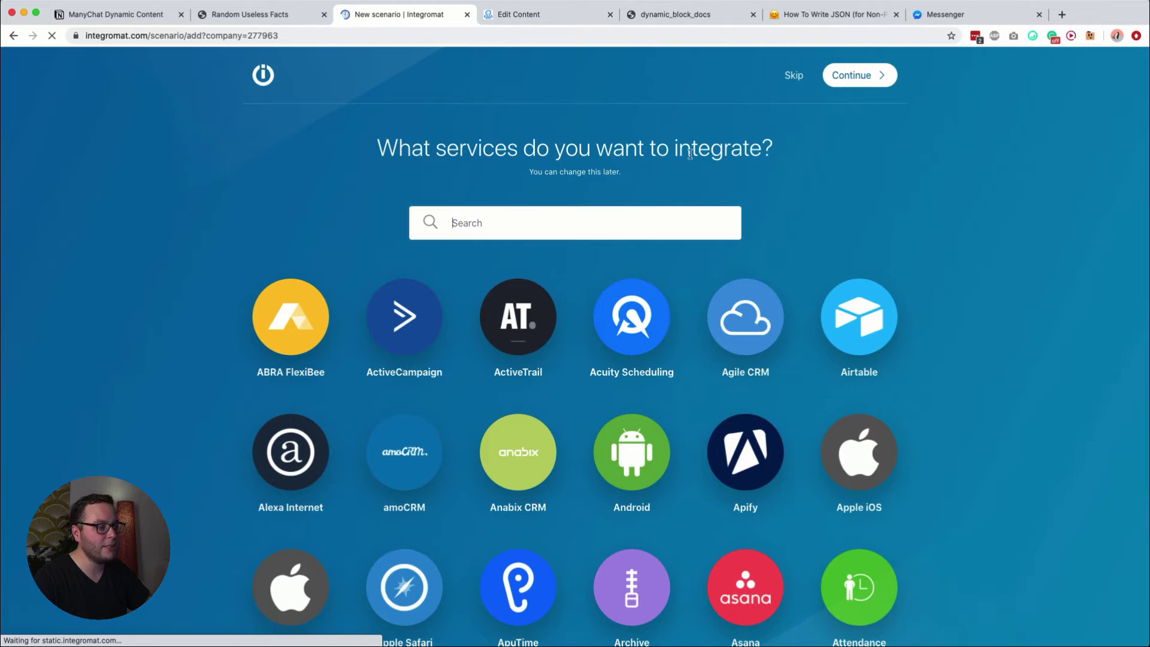
left_click(794, 75)
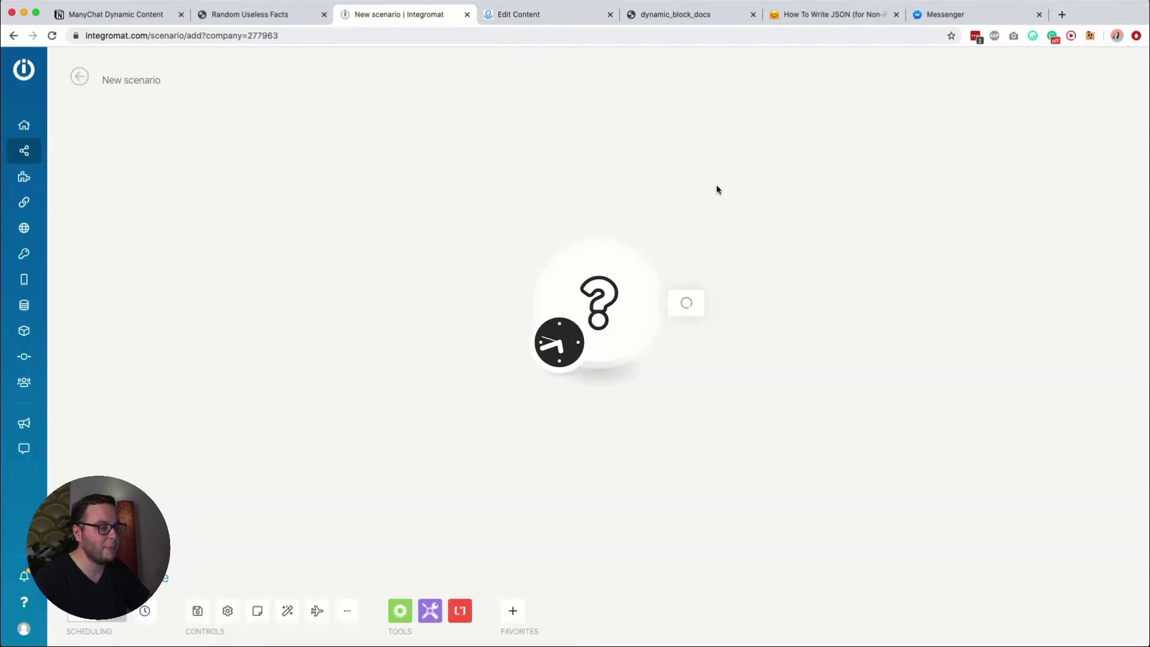
left_click(593, 260)
type("webhook")
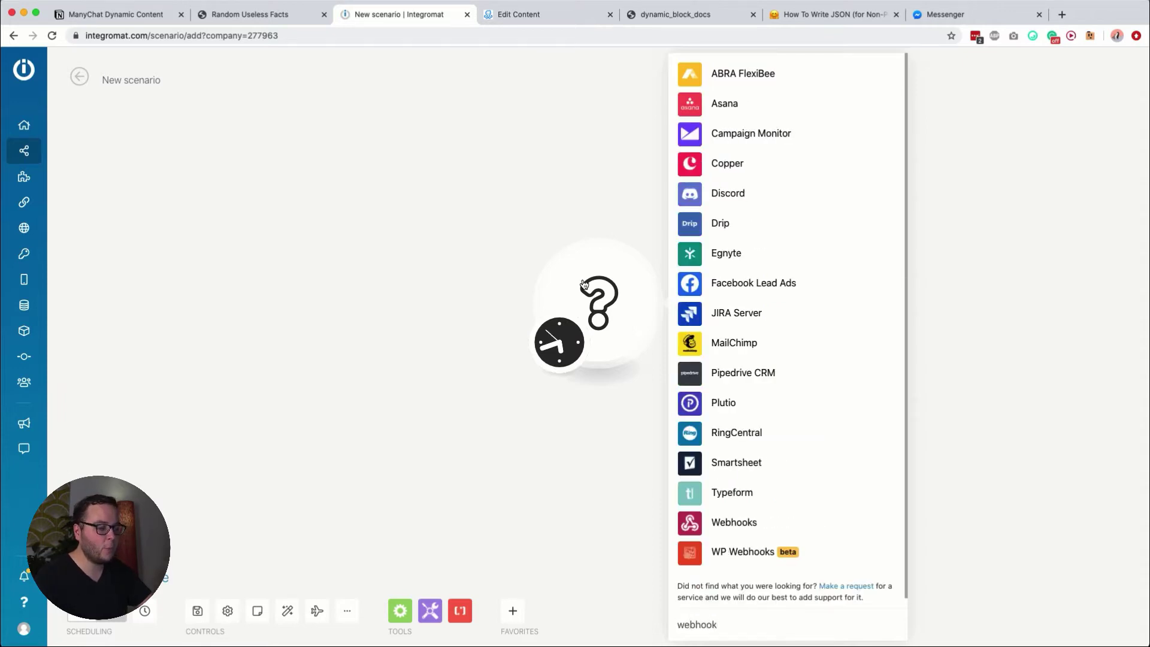
left_click(731, 519)
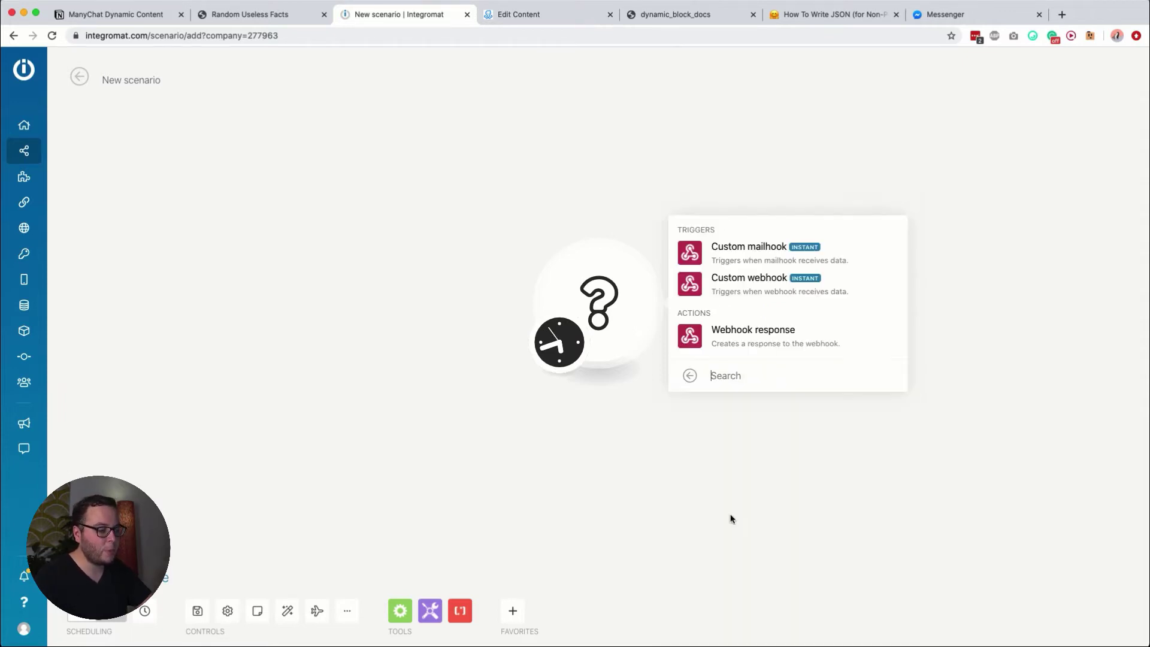
left_click(736, 286)
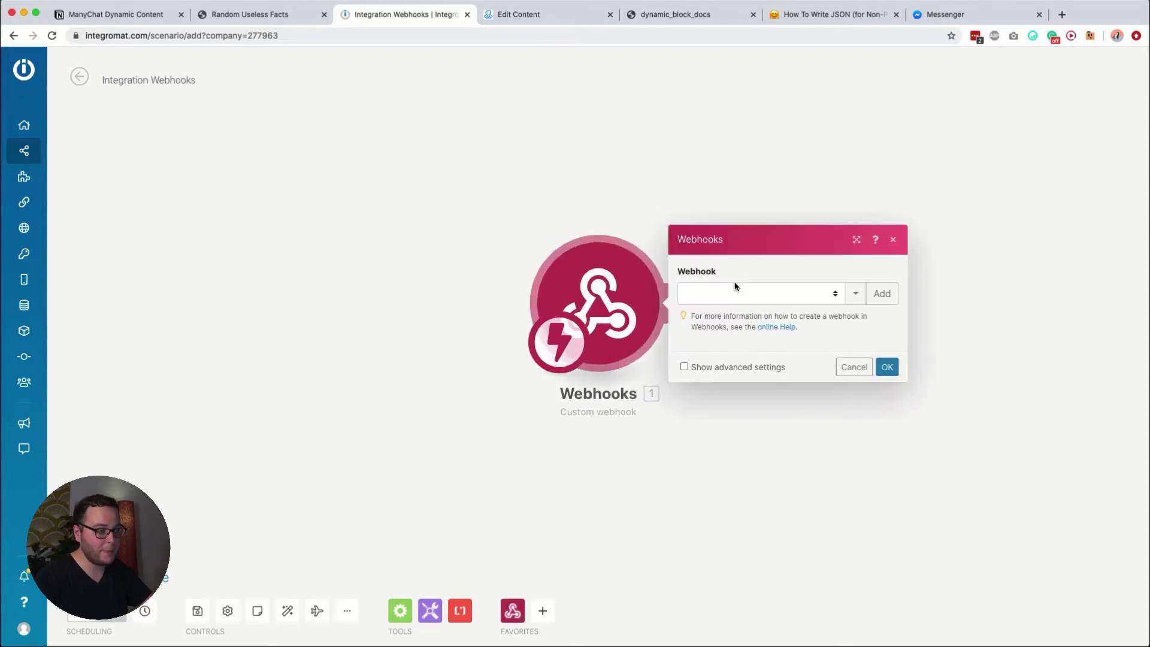
Step: Create and save a webhook named '[ManyChat] Dynamic Content Example - II'
left_click(876, 294)
triple_click(932, 253)
type("[")
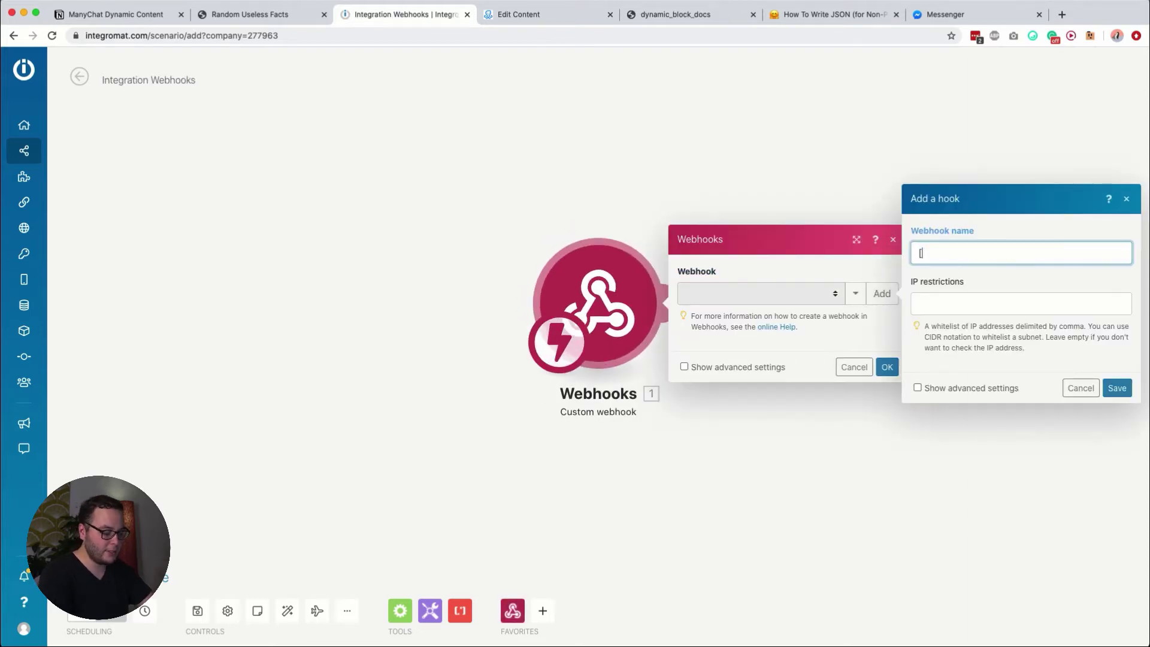
type("ManyChat]")
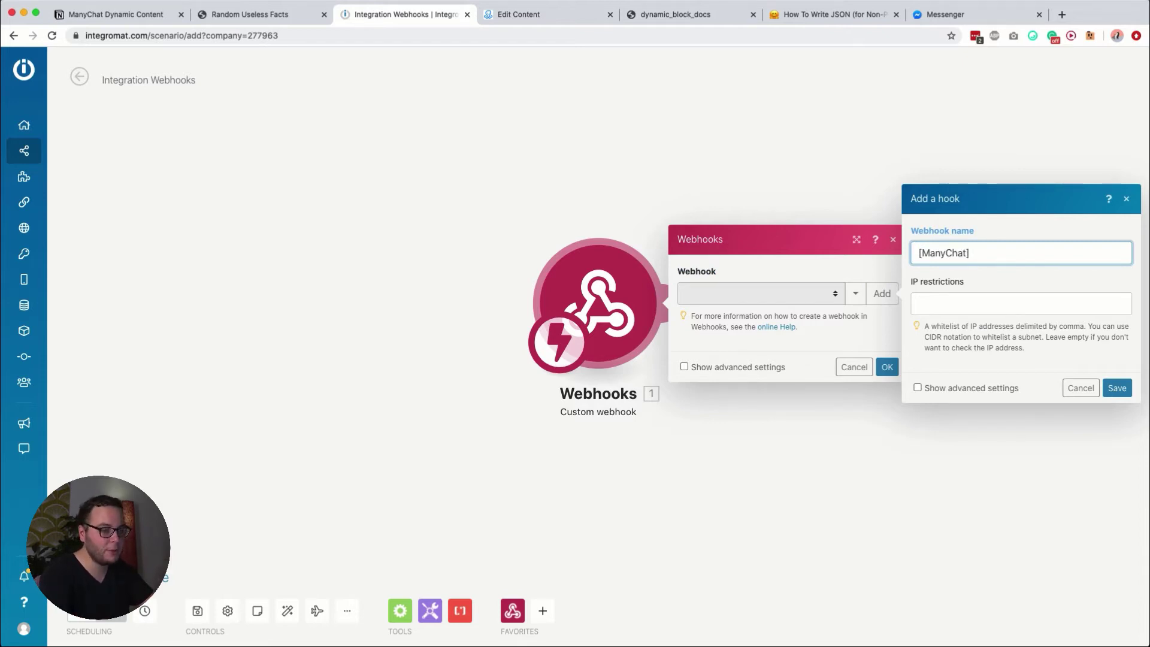
type(" Dynamic Content Example")
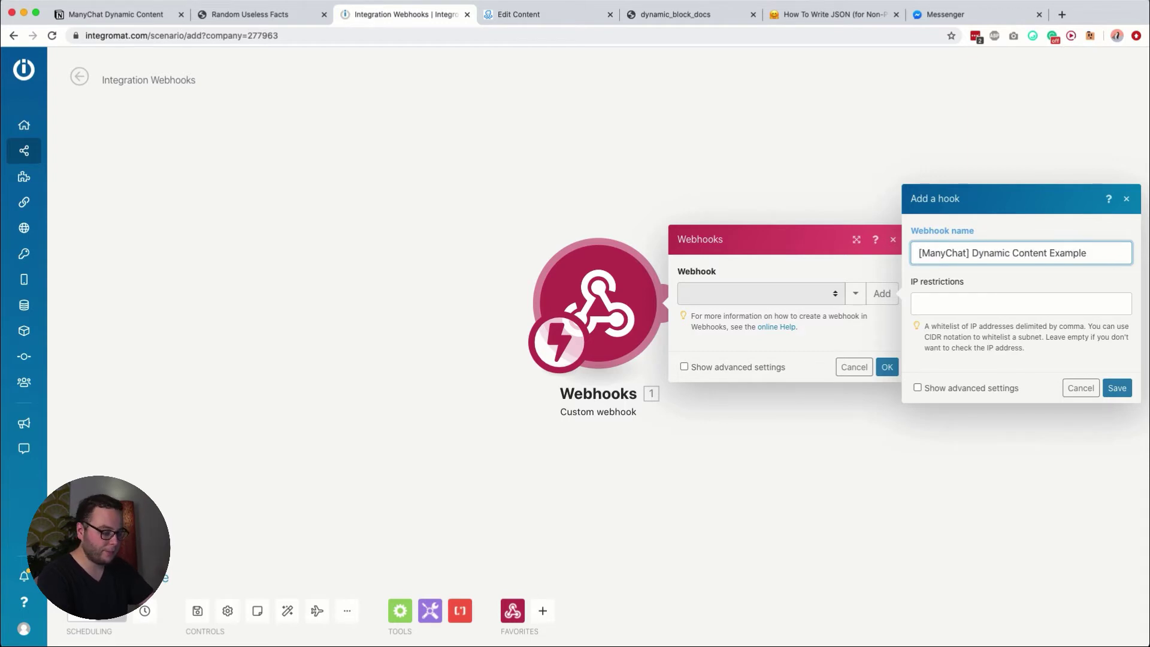
type(" - II")
key("super+a")
left_click(1116, 388)
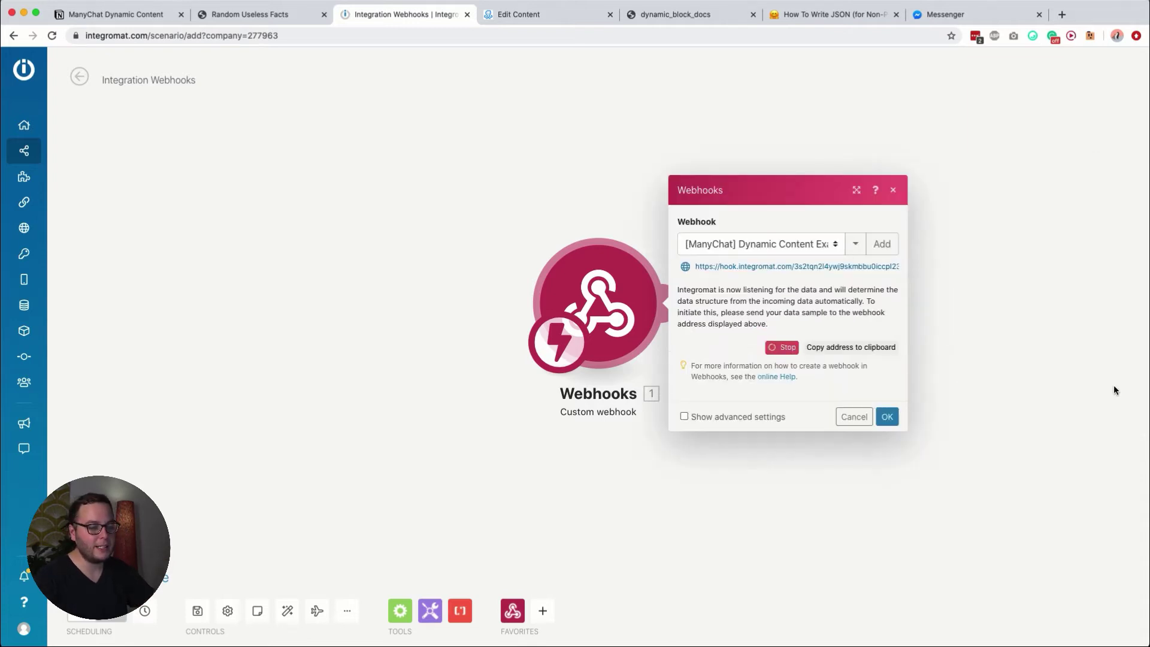
Step: Copy the new webhook address and focus ManyChat's Request URL field
left_click(780, 270)
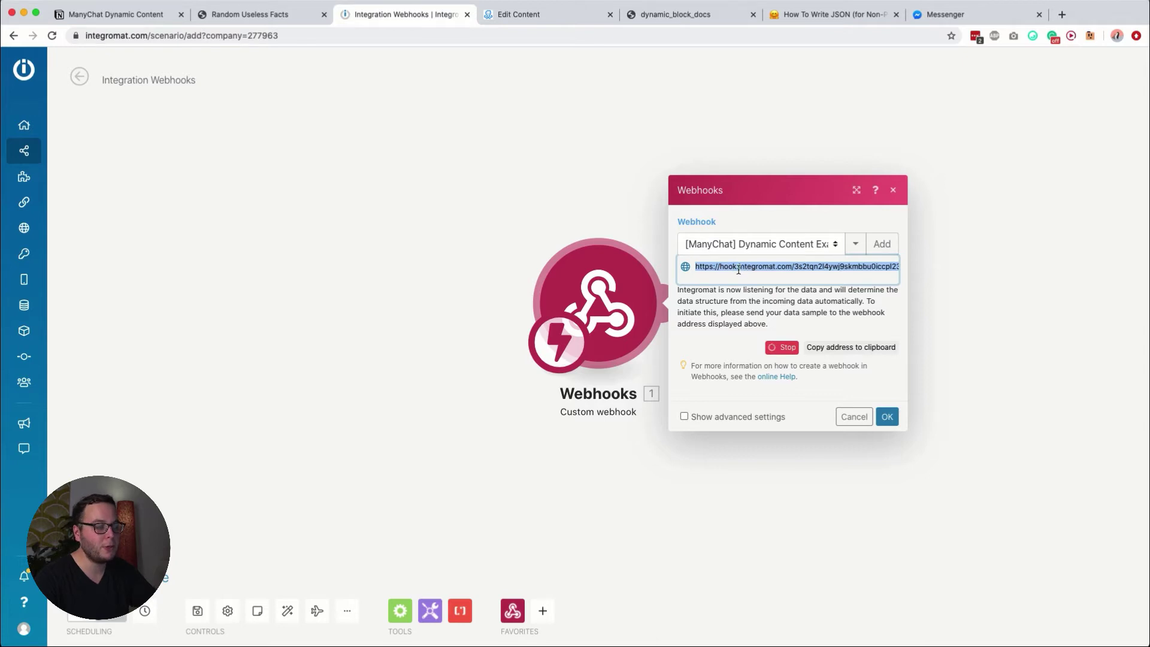
left_click(739, 270)
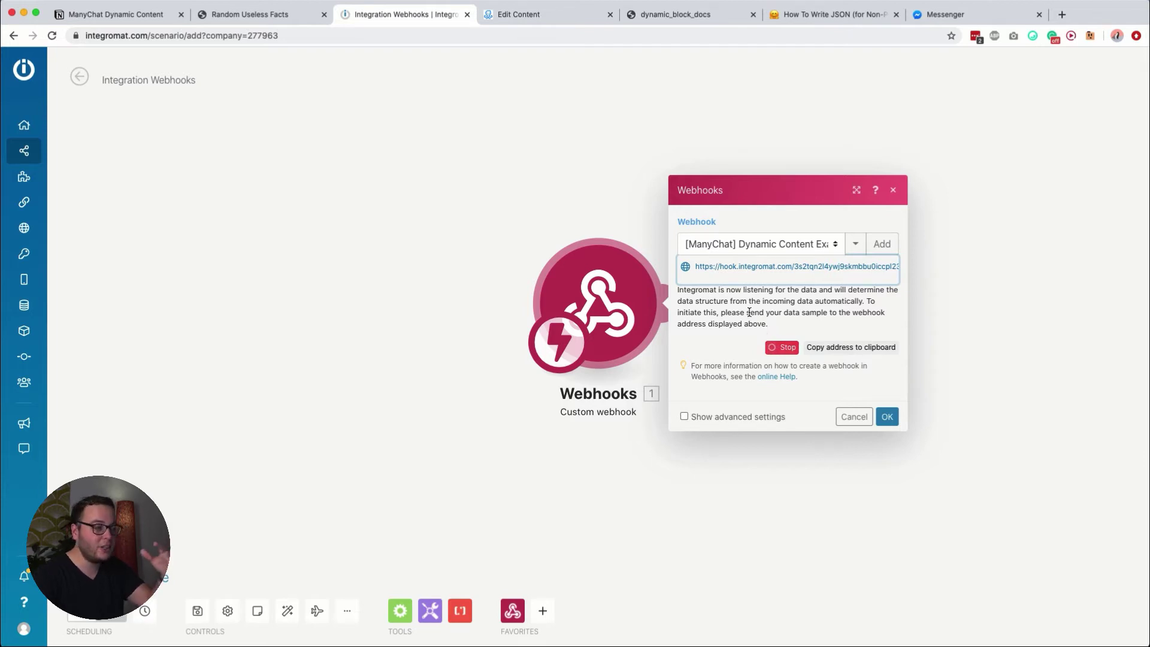
left_click(743, 266)
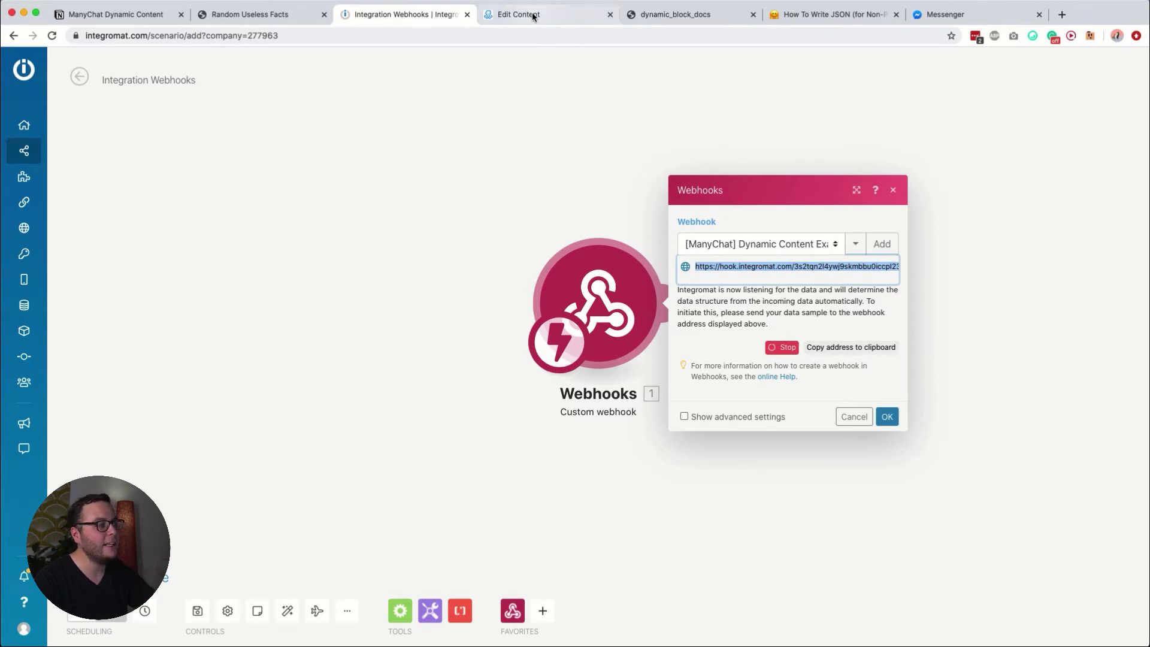
left_click(532, 16)
left_click(403, 148)
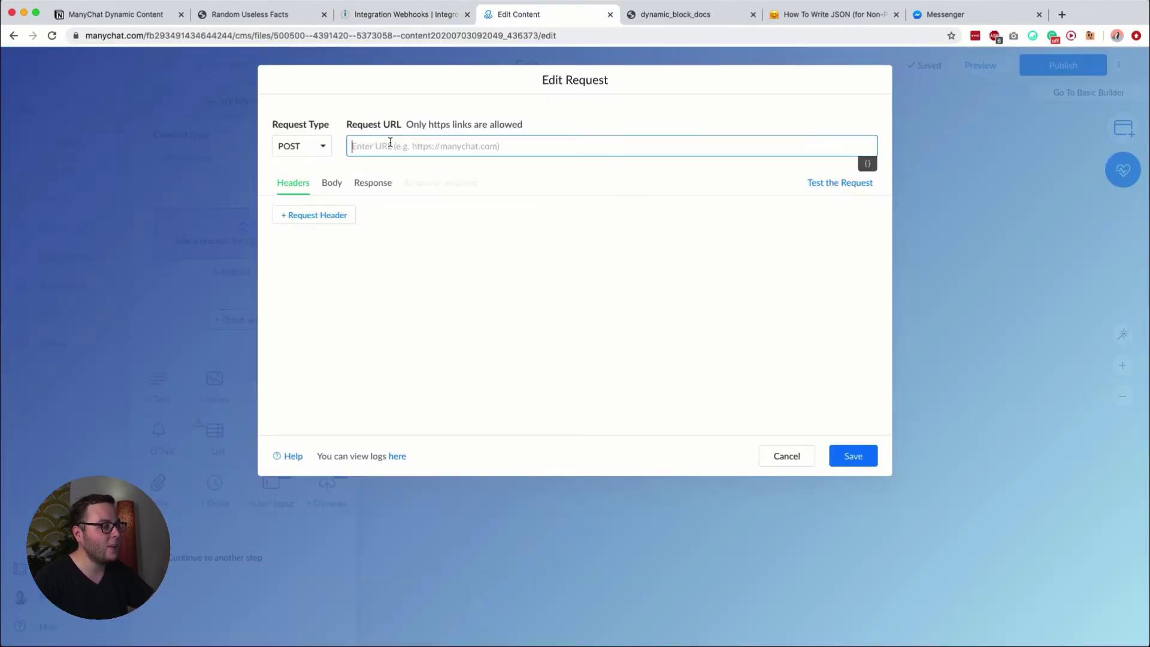
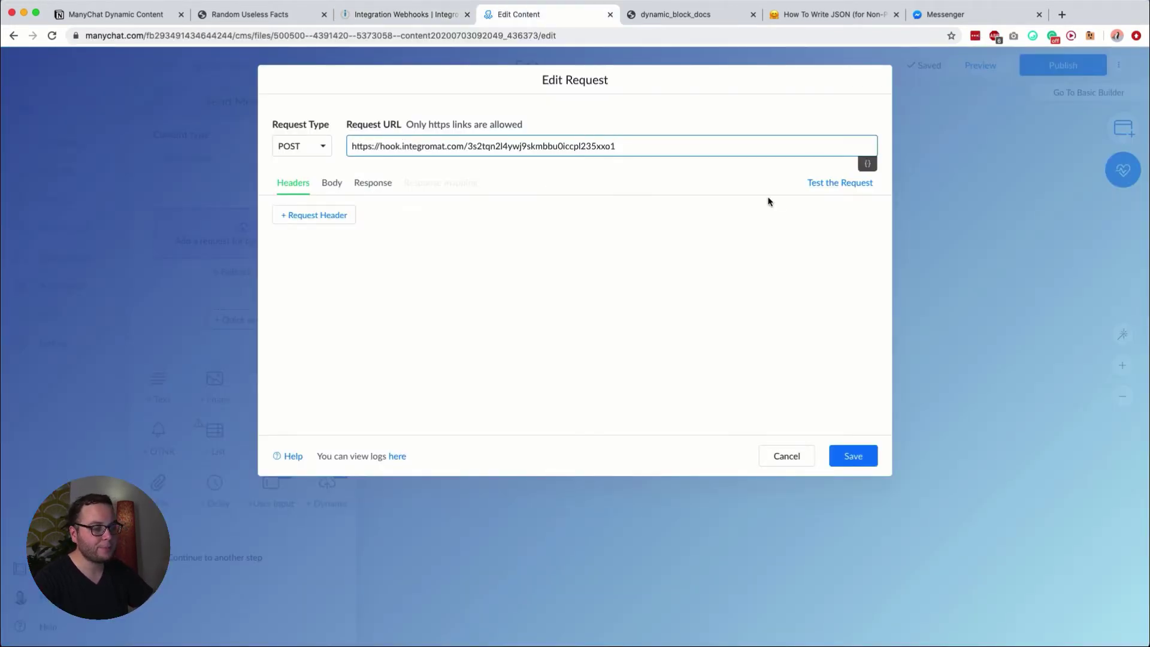
Step: Paste the webhook address as ManyChat's request URL, test the request, then return to Integromat
left_click(810, 184)
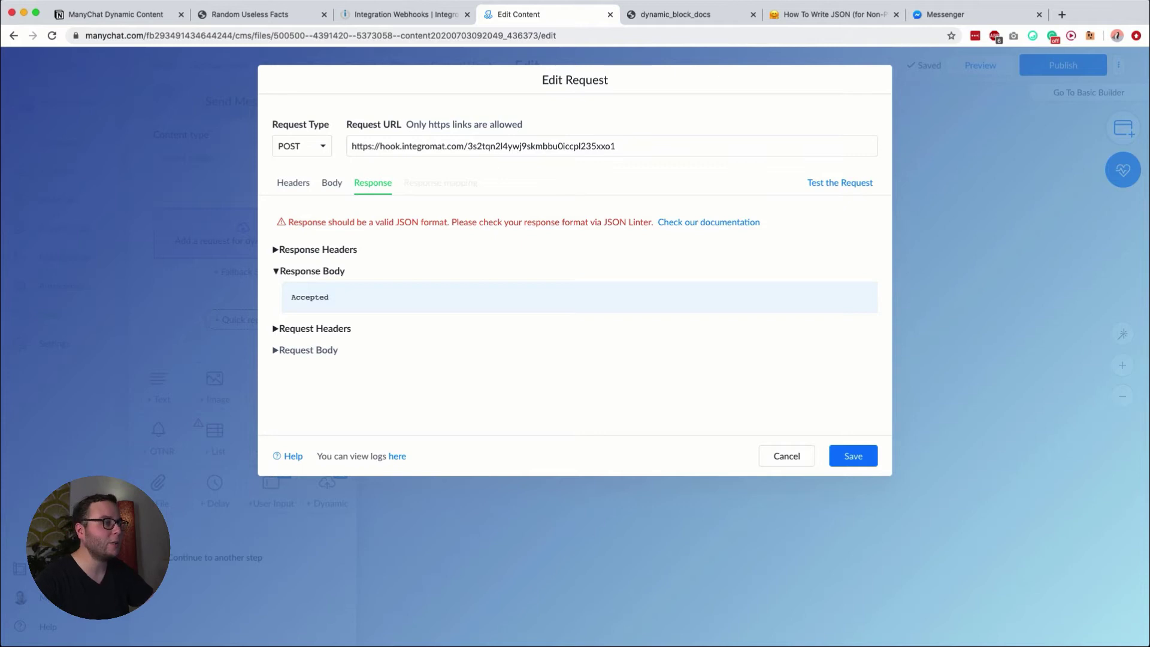
left_click(404, 18)
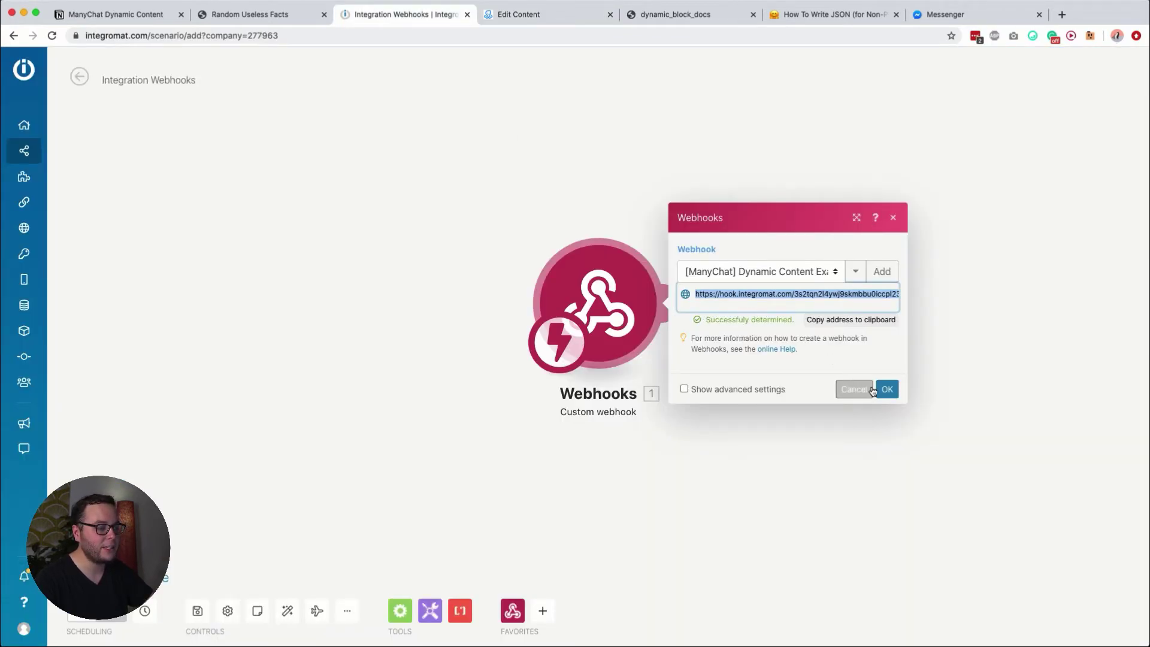
Step: Add a Webhook response module with status 200 after the trigger, then select the docs' Sending text JSON
left_click(886, 389)
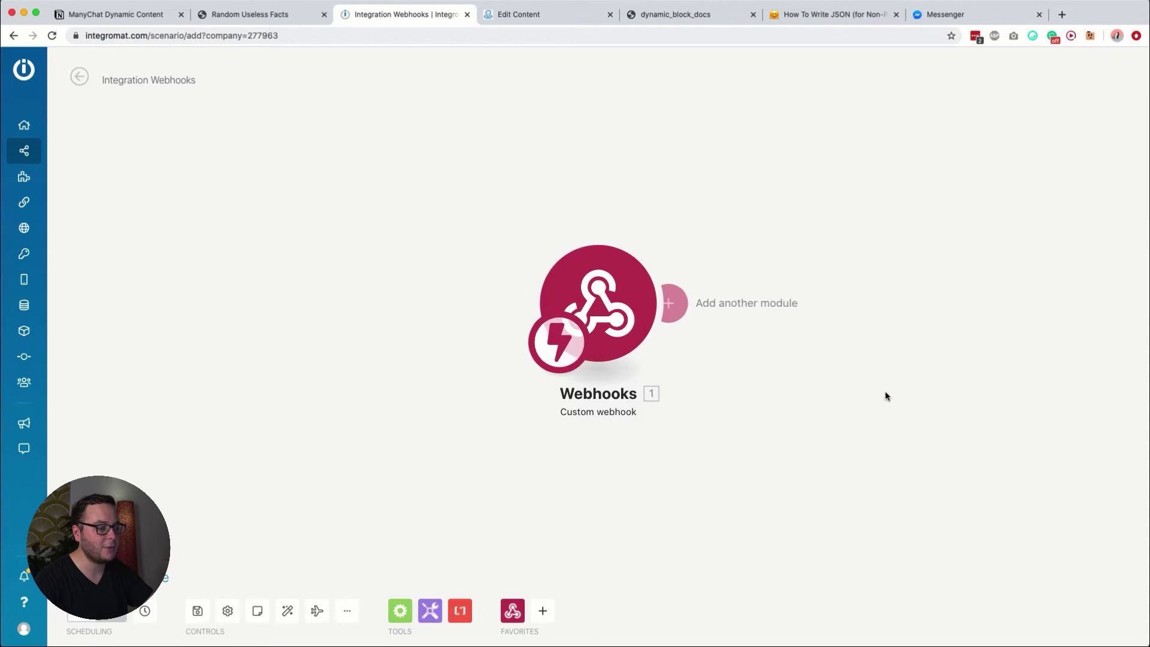
left_click(676, 302)
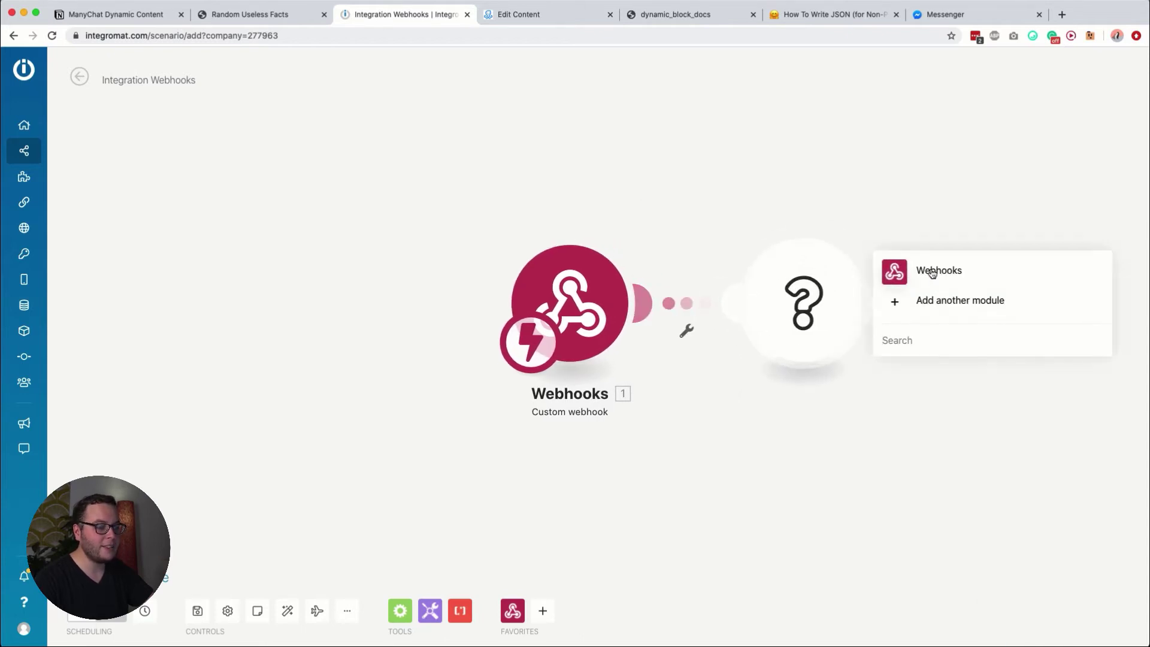
left_click(928, 274)
left_click(938, 296)
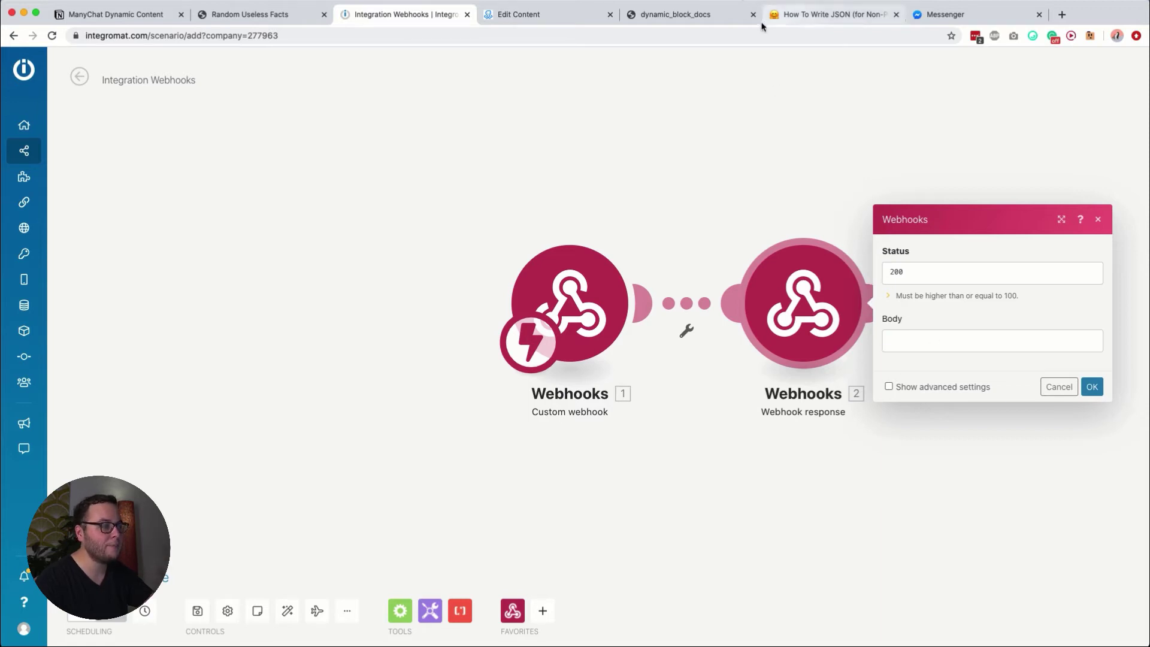
left_click(689, 14)
left_click_drag(288, 216, 348, 430)
key("super+c")
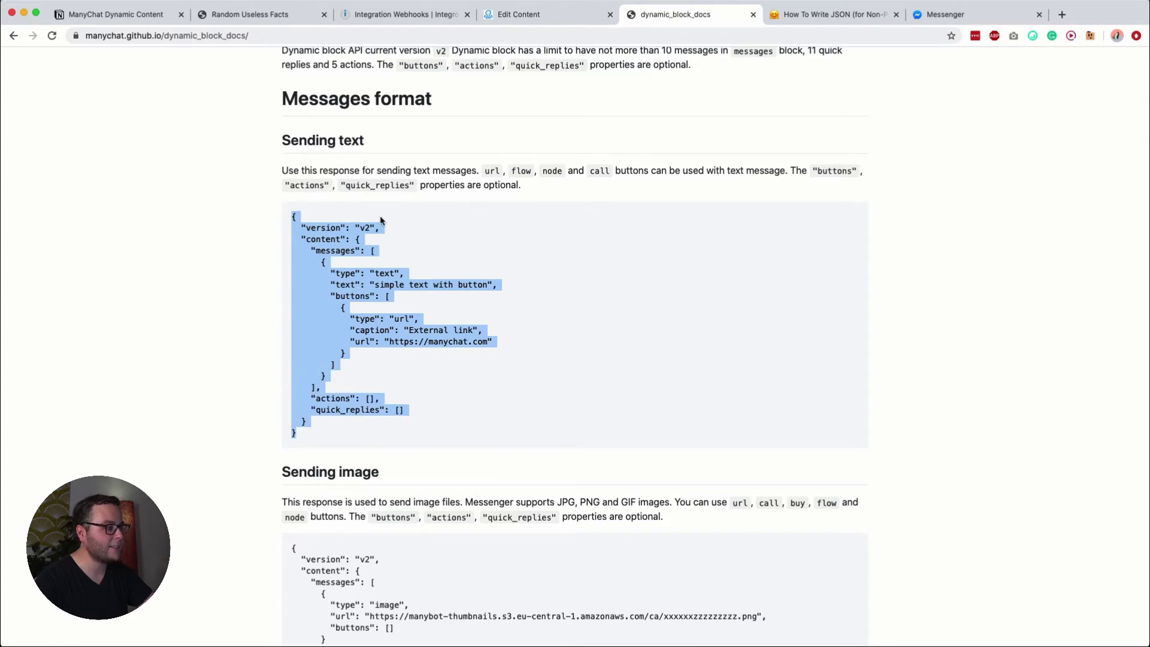
Step: Browse the other message format examples in the docs, then return to Integromat's Webhook response settings
scroll(380, 217, "down", 3)
scroll(390, 269, "down", 5)
scroll(395, 332, "up", 5)
scroll(395, 331, "down", 10)
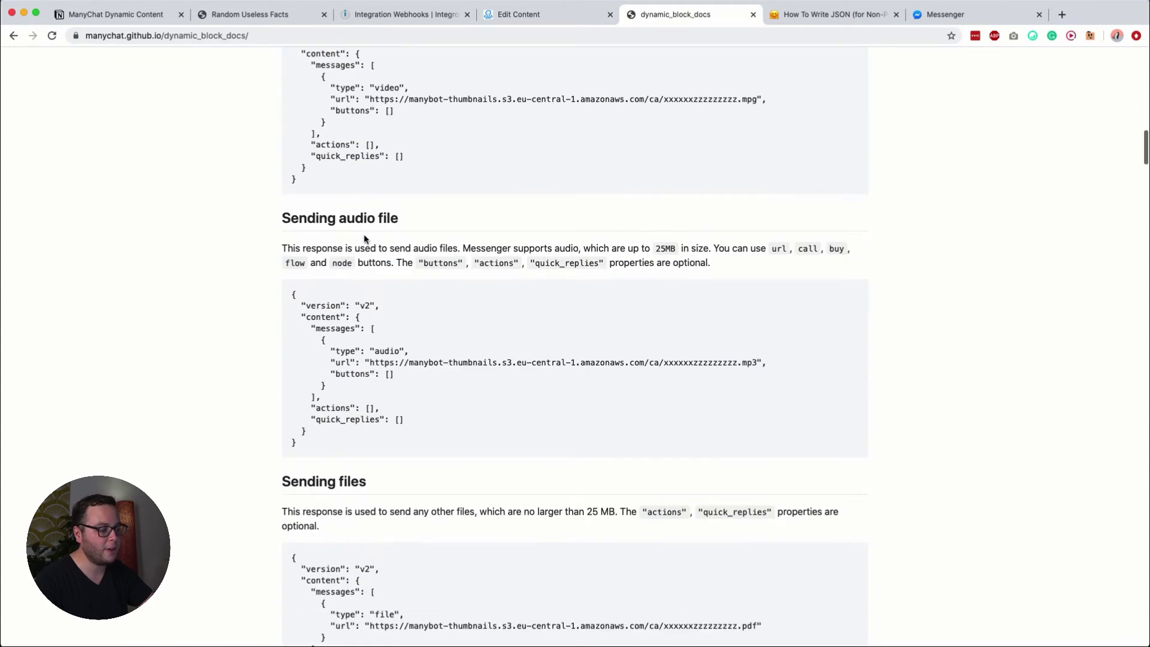
scroll(364, 239, "down", 3)
scroll(377, 343, "down", 7)
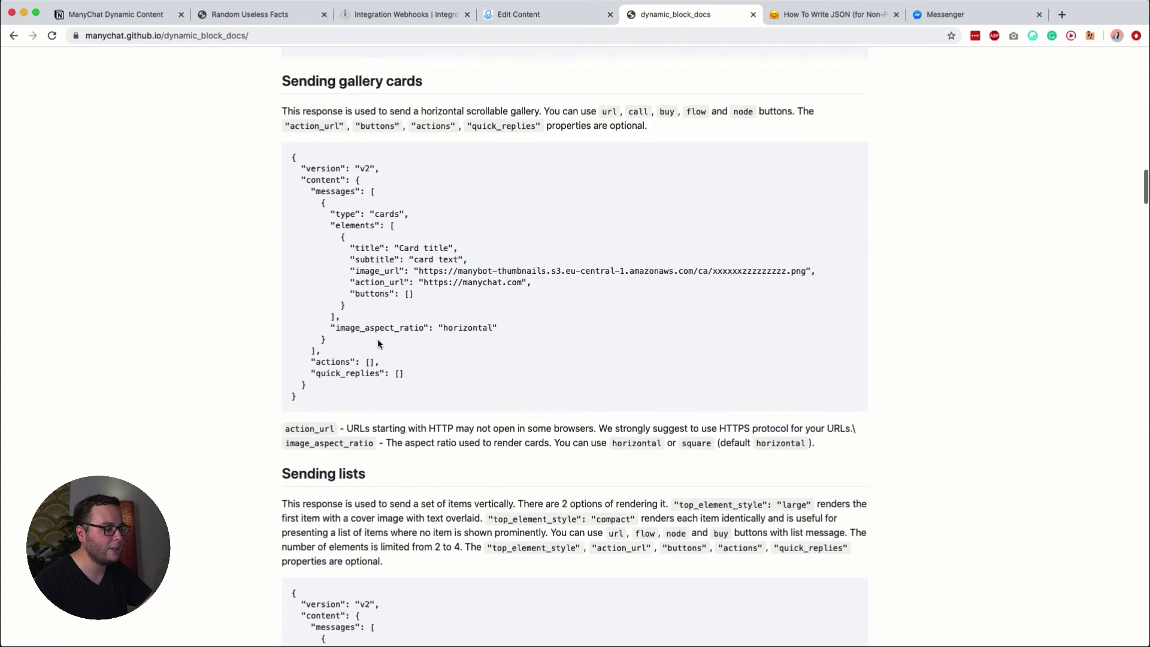
scroll(378, 343, "down", 3)
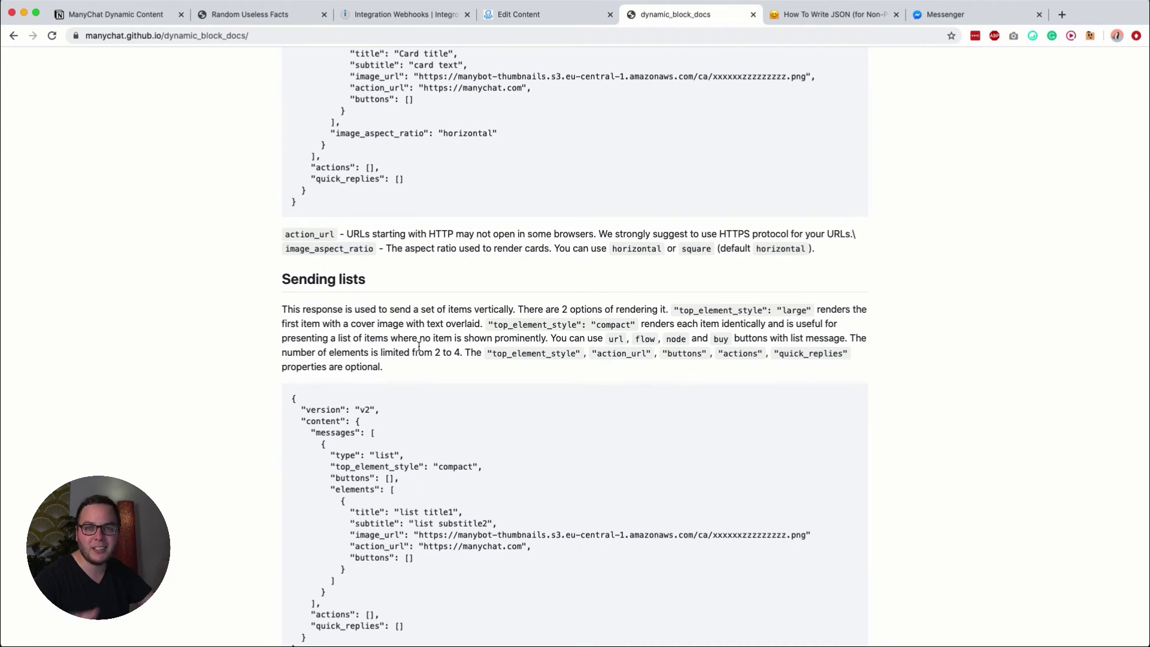
scroll(433, 393, "up", 15)
scroll(434, 393, "up", 8)
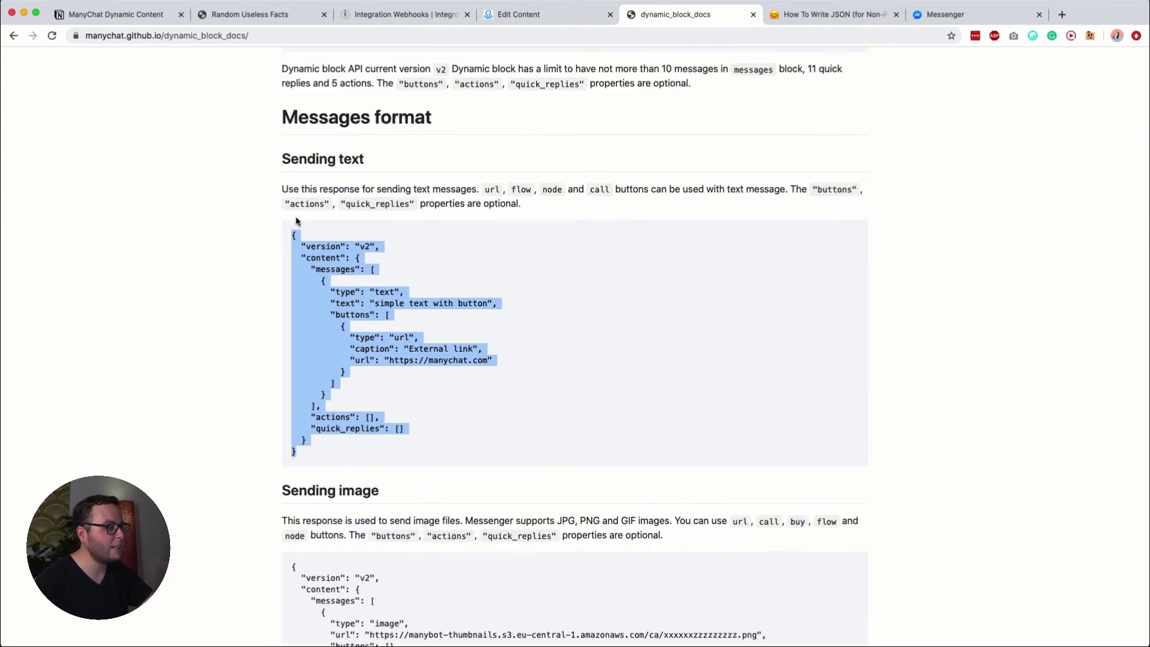
left_click(421, 21)
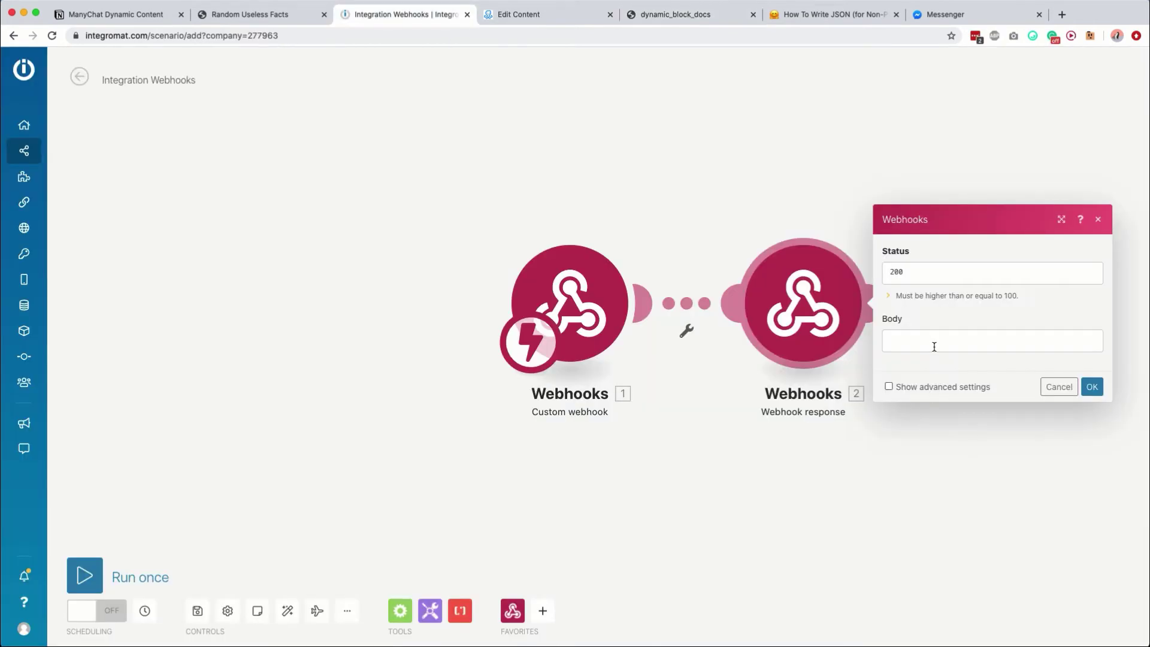
Step: Set the text-with-button JSON as the Webhook response body, then save the scenario and run it once
left_click(934, 347)
key("super+v")
left_click(1092, 505)
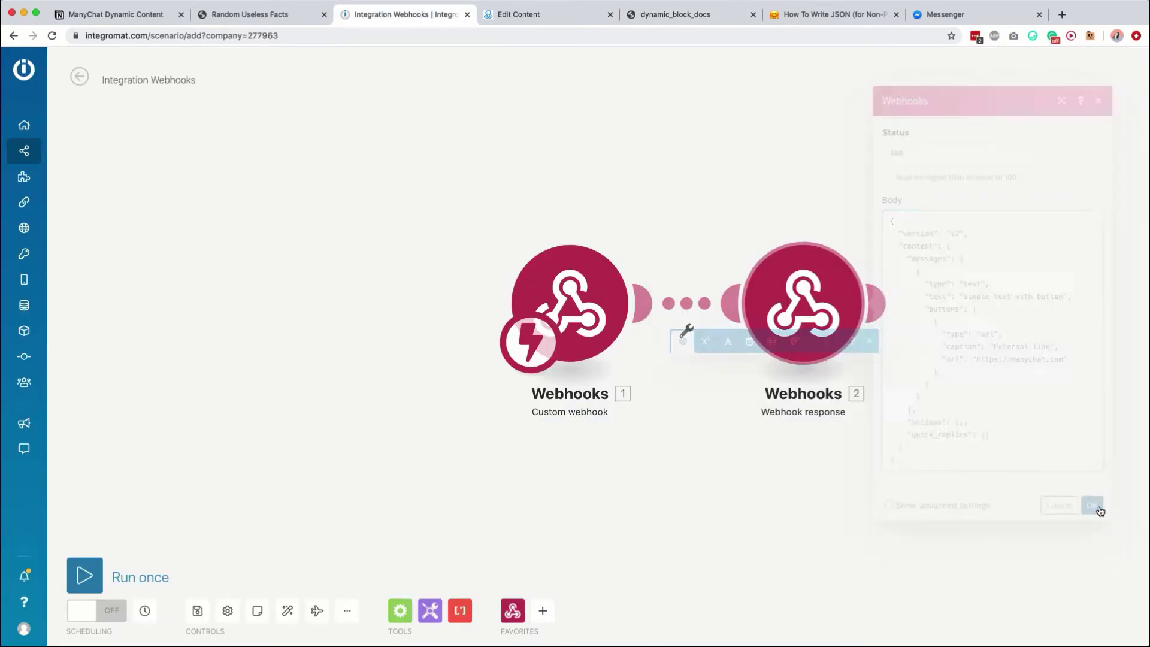
left_click(193, 615)
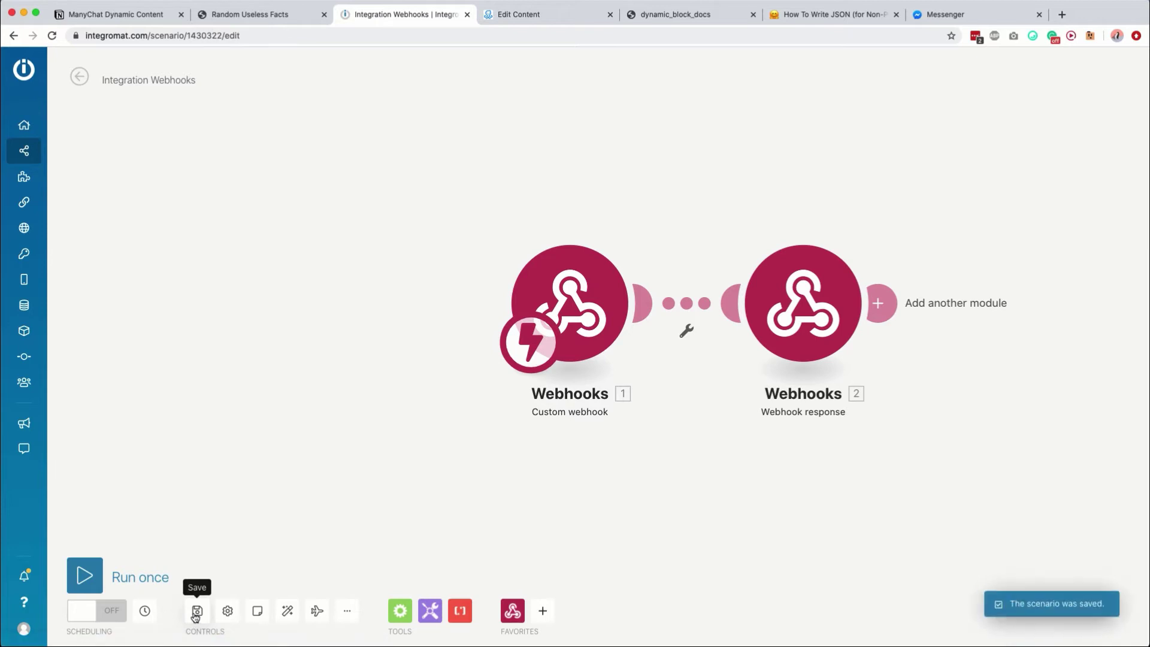
left_click(84, 575)
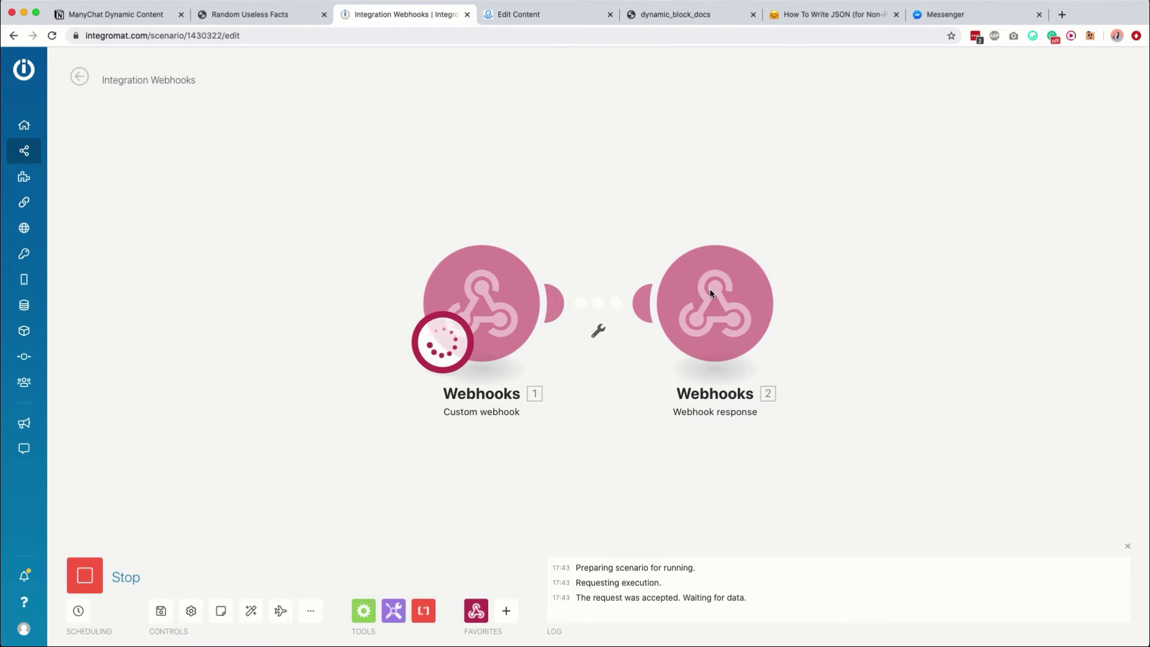
Step: Test the ManyChat request against the running scenario and inspect the Webhook response's headers and body output
left_click(528, 20)
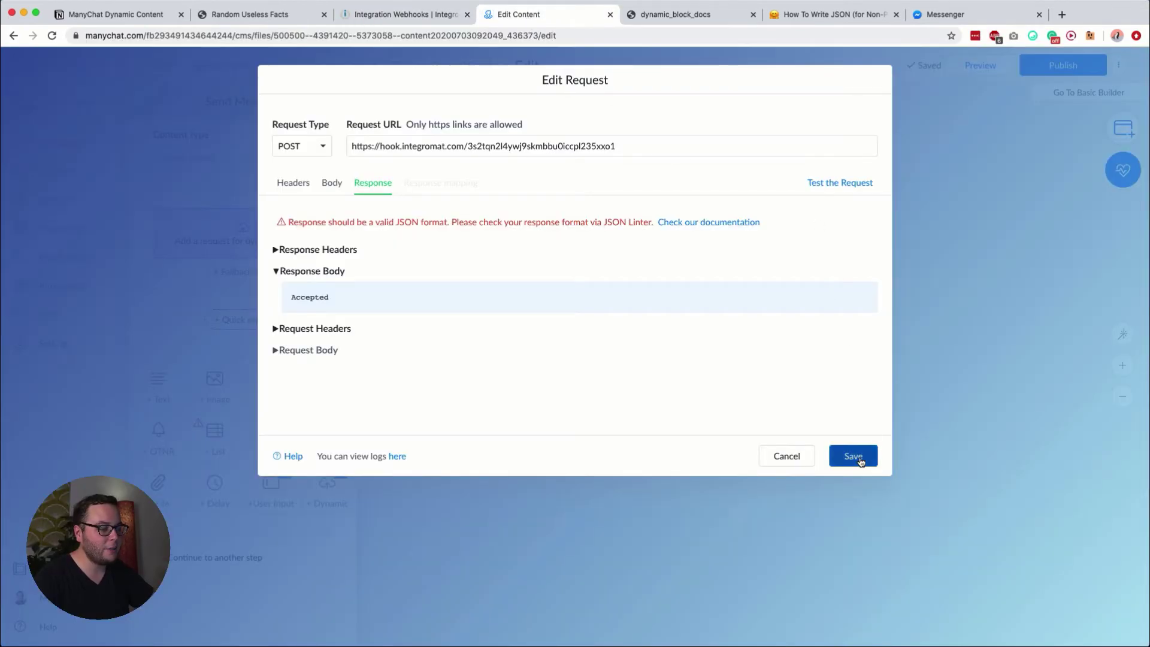
left_click(840, 185)
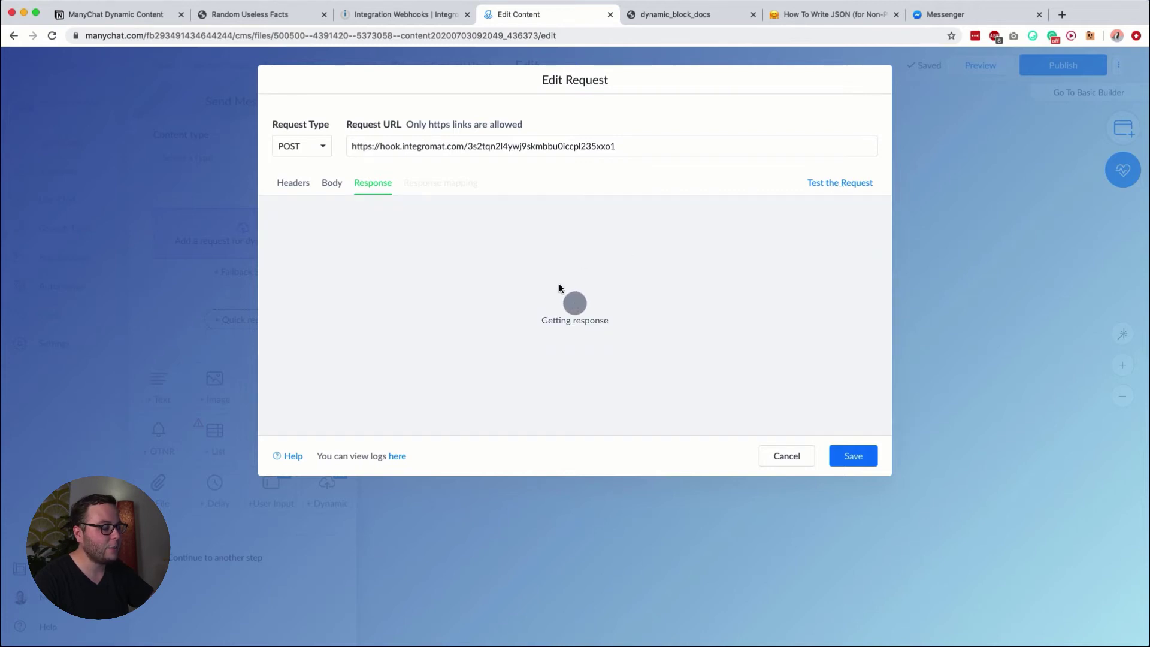
left_click(415, 15)
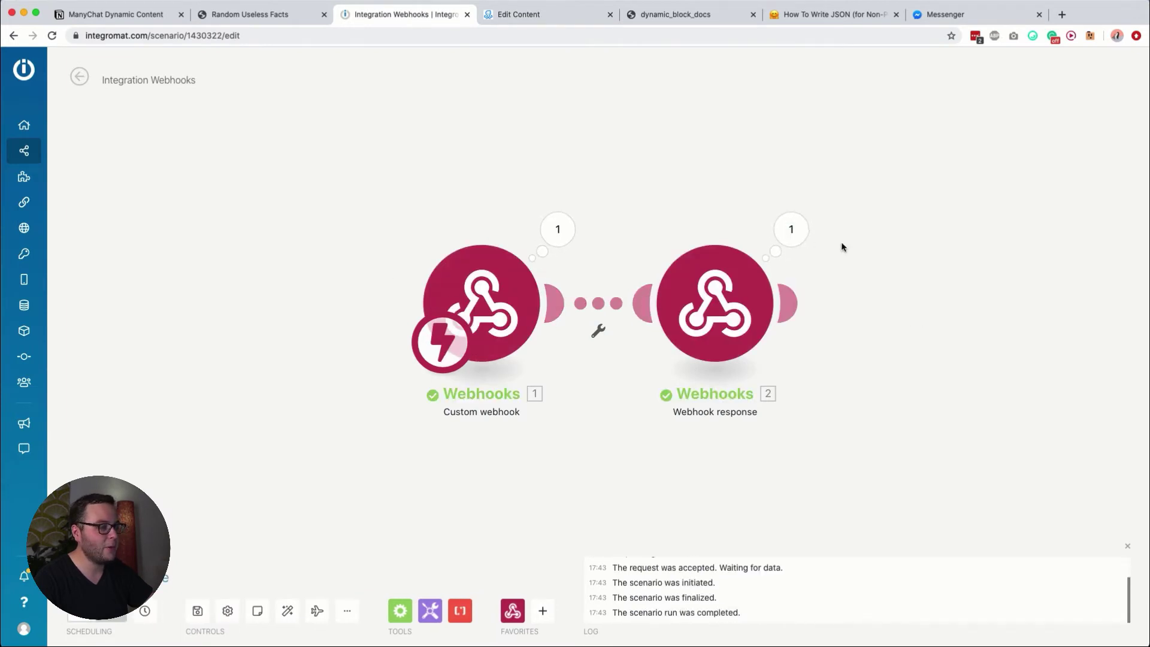
left_click(790, 229)
left_click(884, 271)
left_click(883, 241)
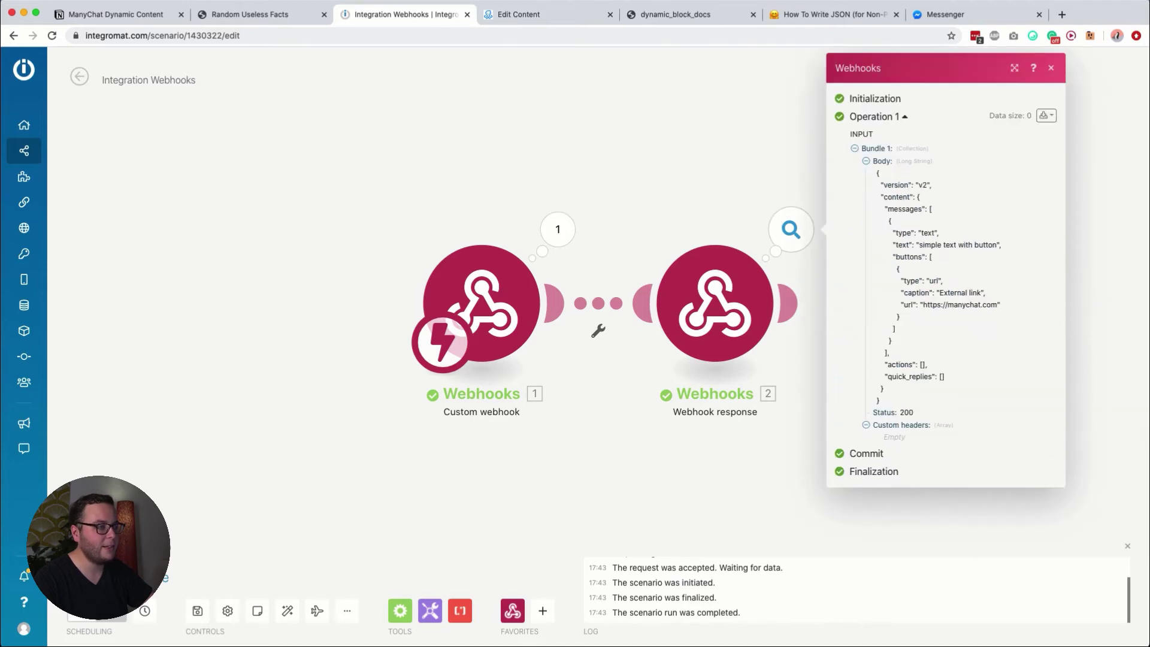
Step: Save the dynamic content request settings and publish the ManyChat flow
left_click(519, 15)
scroll(407, 311, "down", 1)
scroll(391, 293, "up", 1)
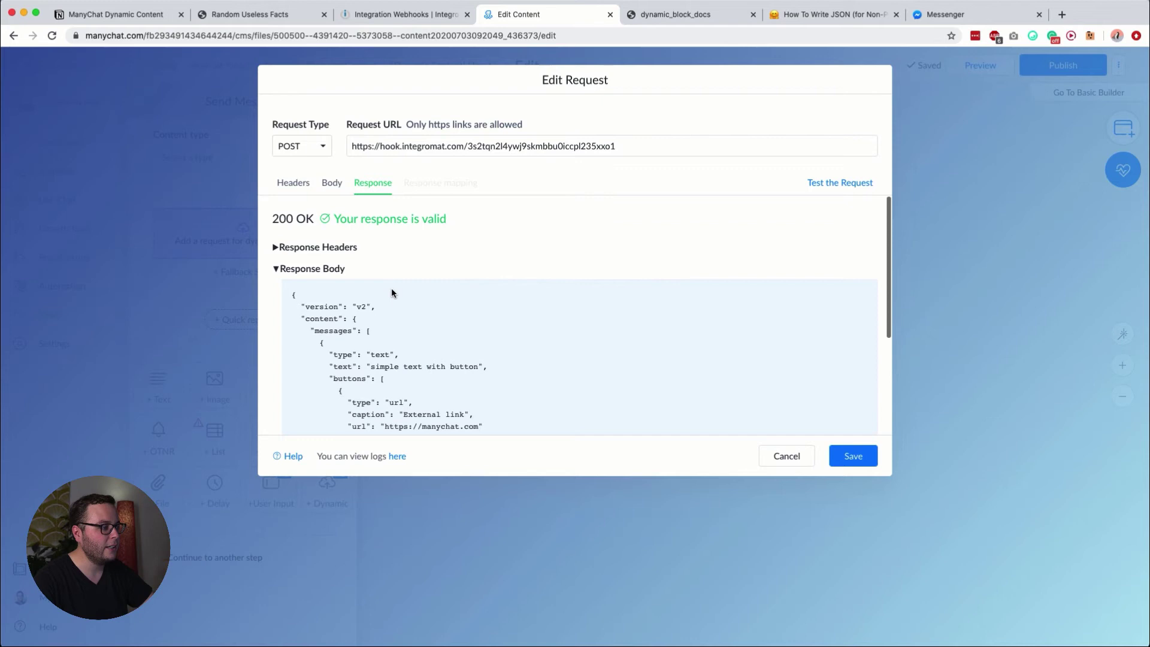
left_click(853, 455)
left_click(1063, 65)
Step: Rerun the Integromat scenario to wait for data, then preview the flow in Messenger
left_click(1028, 246)
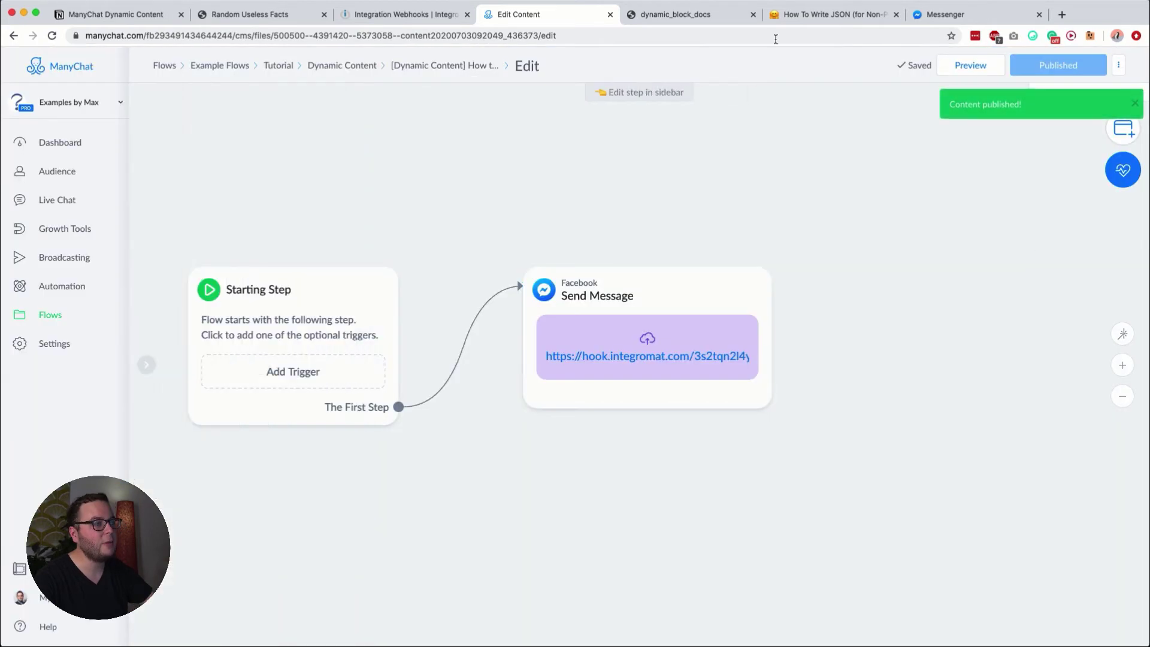
left_click(394, 16)
left_click(90, 590)
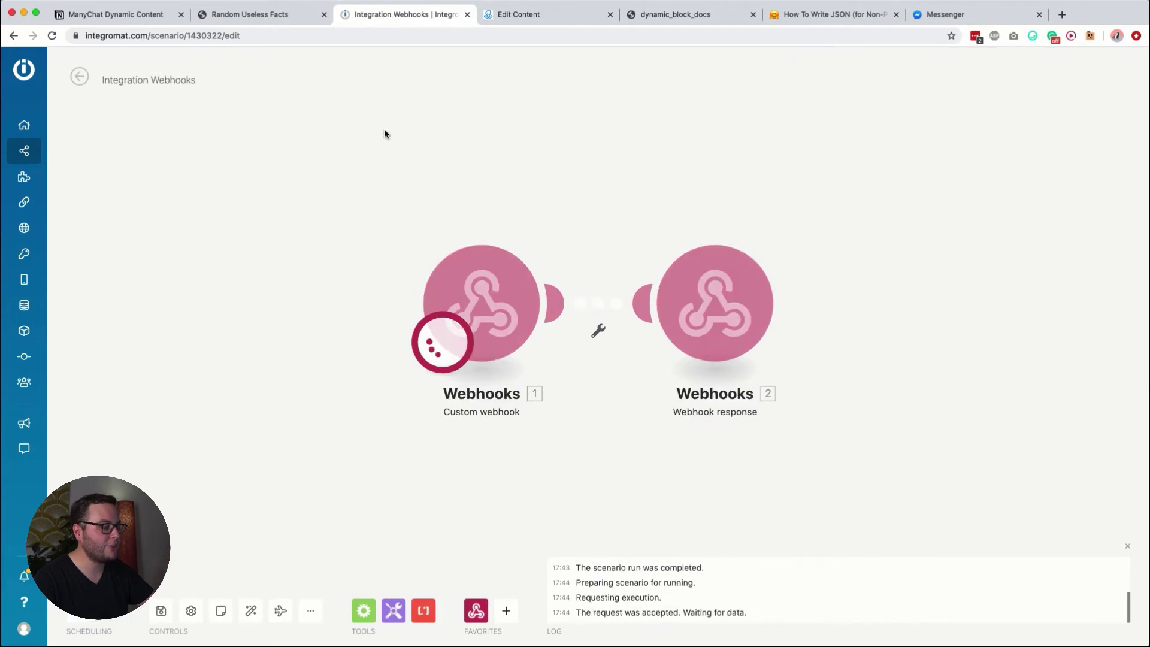
left_click(566, 18)
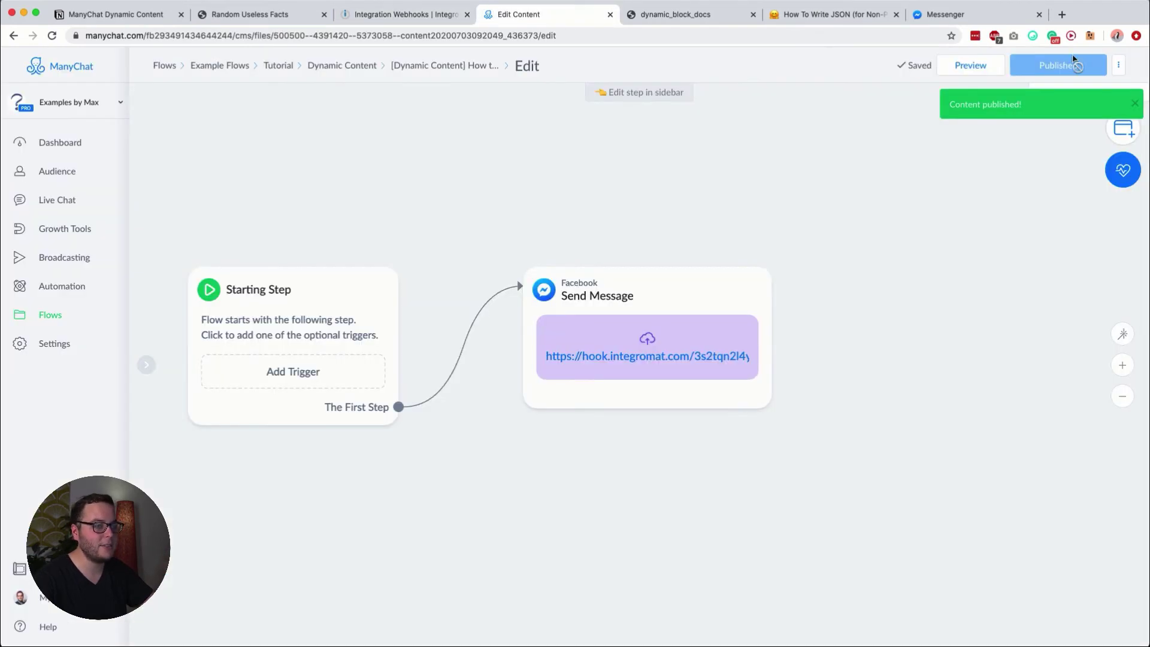
left_click(979, 72)
left_click(966, 23)
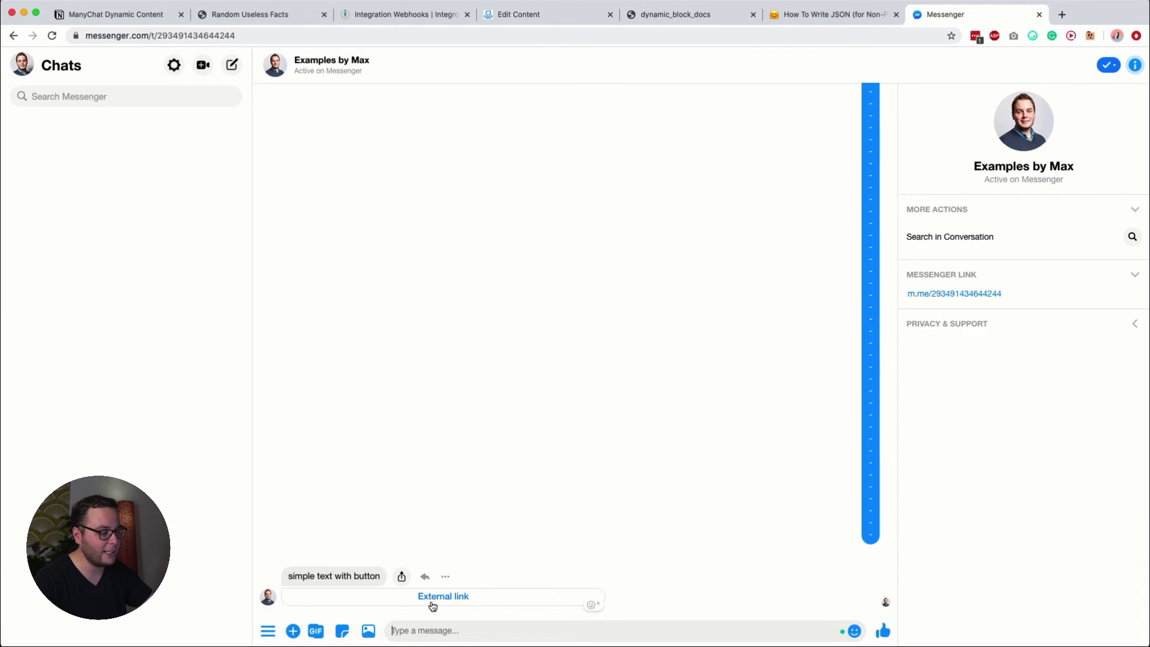
Step: Go back to the dynamic block docs at the Sending text JSON example
left_click(668, 15)
left_click(410, 259)
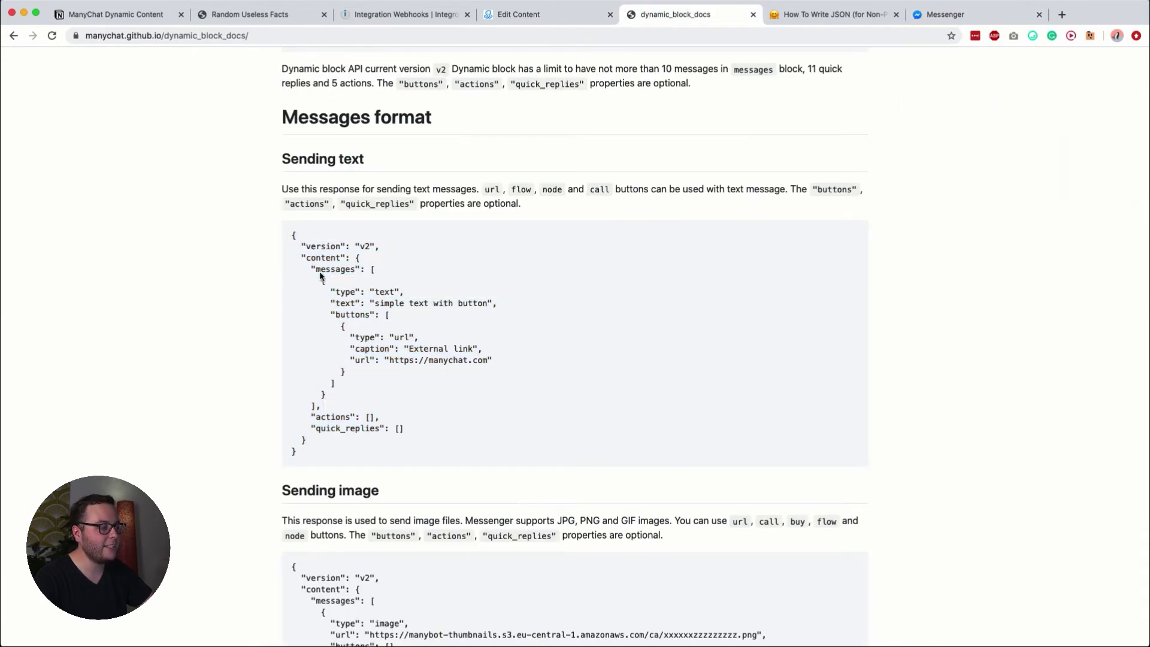
Step: Highlight the version, content, type, text and External link caption in the Sending text example, then return to Messenger
triple_click(311, 252)
left_click_drag(301, 257, 375, 281)
left_click(376, 281)
double_click(345, 293)
left_click(386, 299)
double_click(340, 305)
left_click_drag(384, 304, 479, 308)
double_click(435, 354)
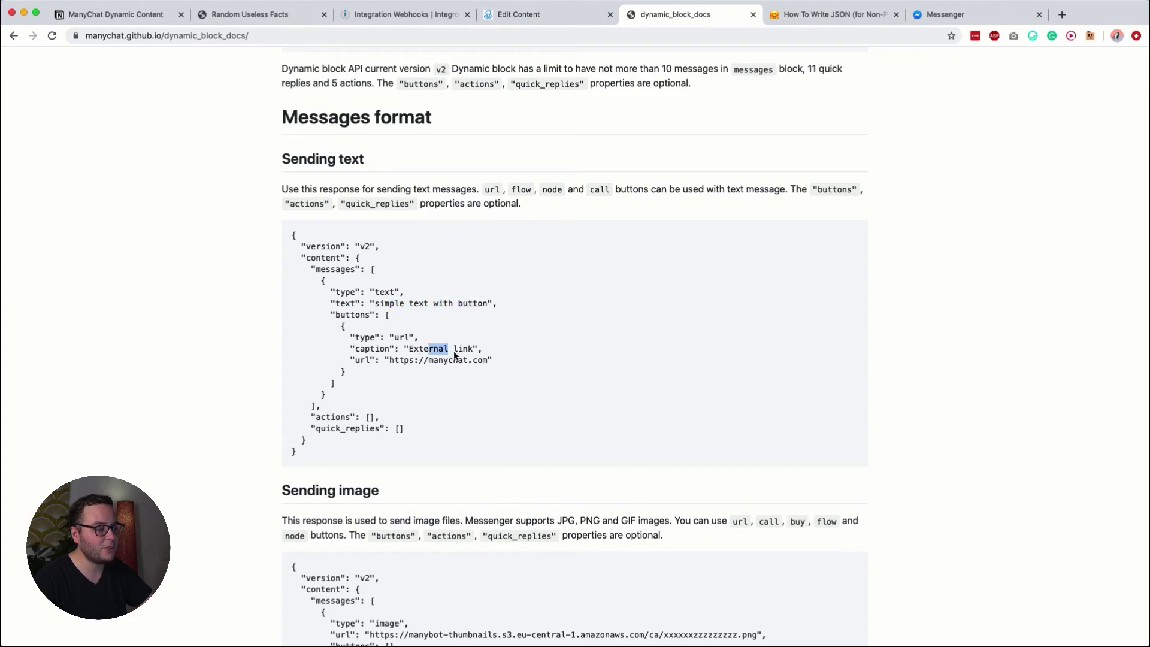
left_click(442, 359)
left_click(946, 14)
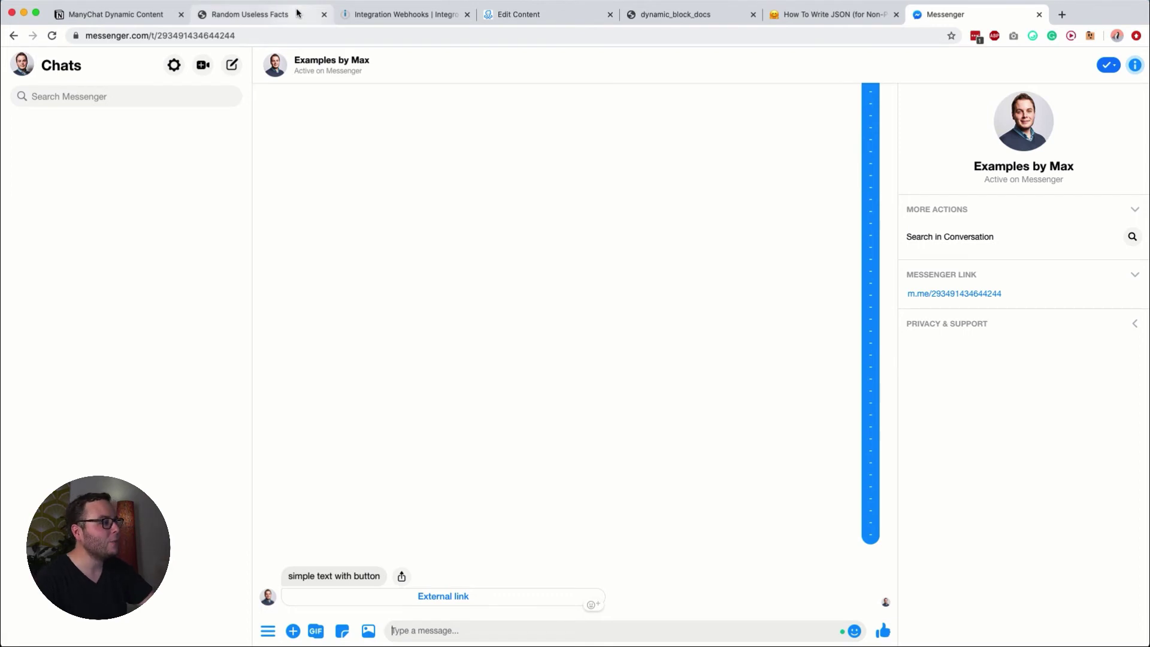
Step: On the Random Useless Facts page, copy the /random.json?language=en example path
left_click(275, 15)
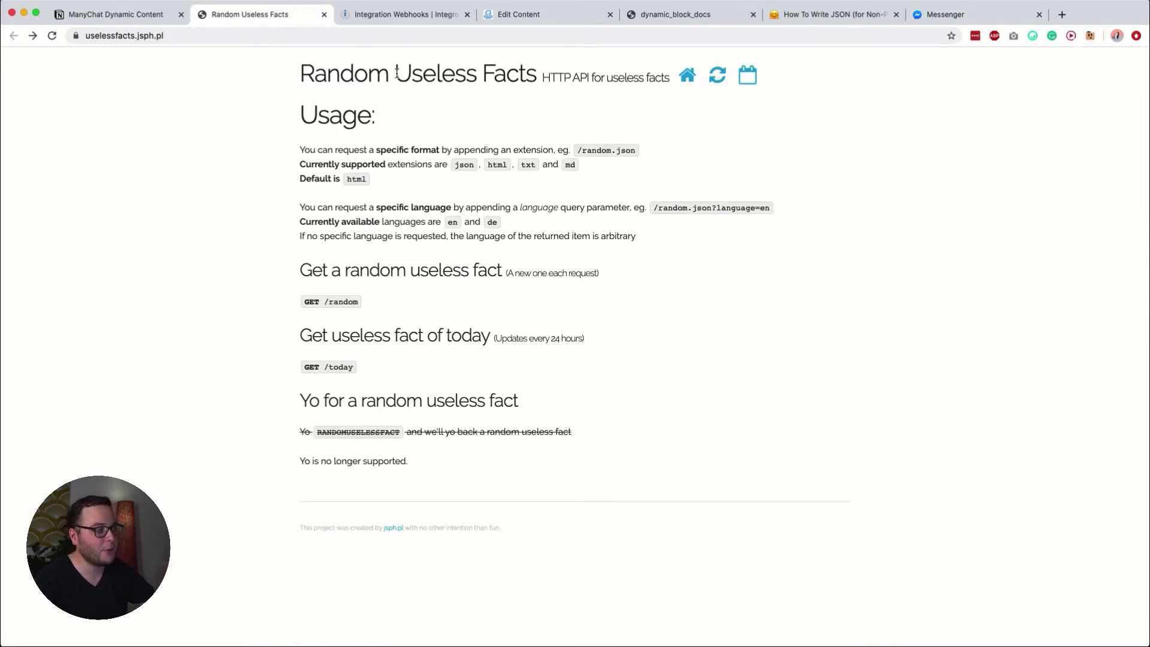
double_click(336, 75)
left_click_drag(336, 74, 505, 75)
left_click(504, 74)
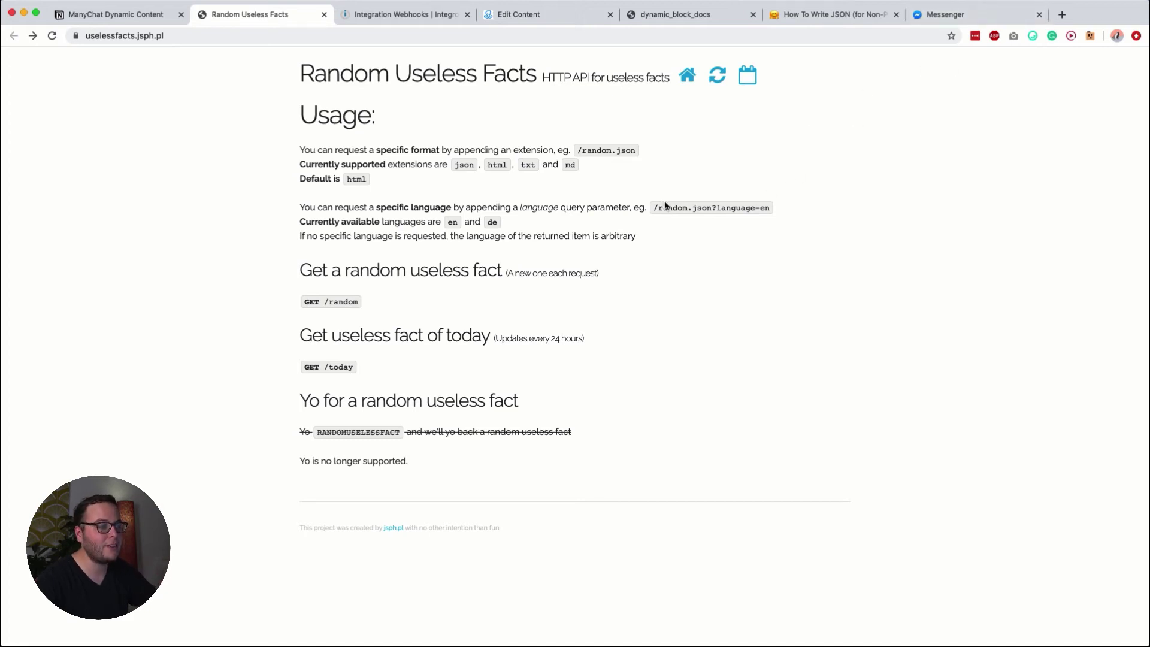
mouse_move(654, 208)
left_mouse_down()
mouse_move(778, 214)
mouse_move(676, 208)
left_mouse_up()
left_click(761, 211)
Step: Load the full random.json?language=en endpoint URL and copy it for Integromat
left_click(368, 33)
type("/random.json?language=en")
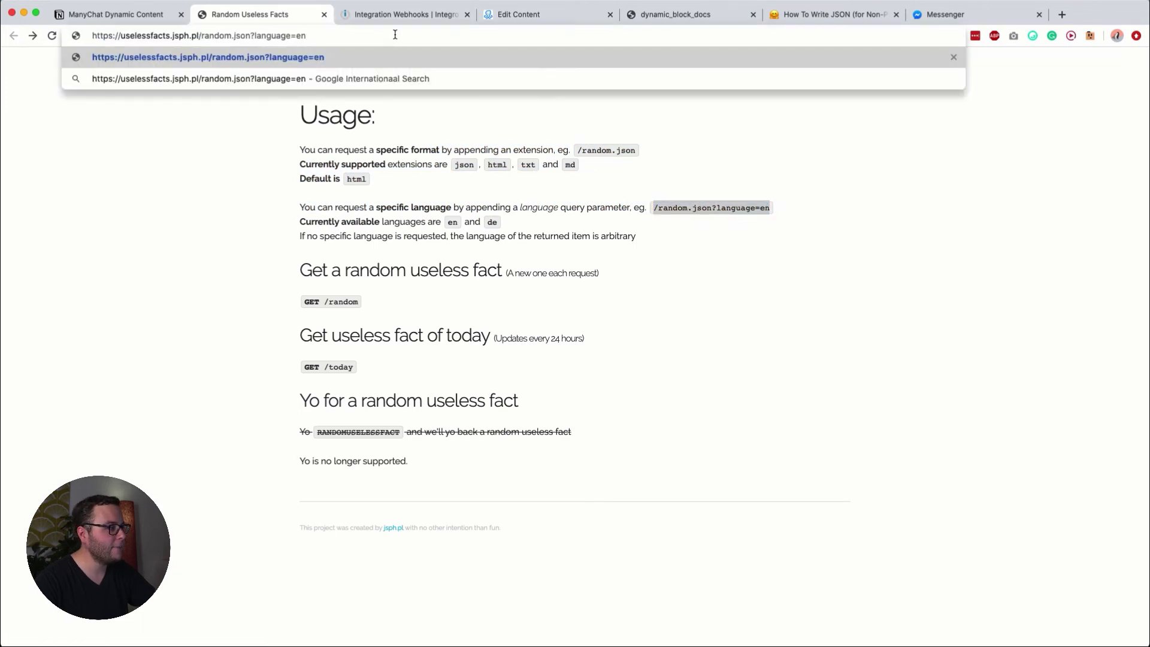
key("super+a")
key("ctrl+c")
key("Return")
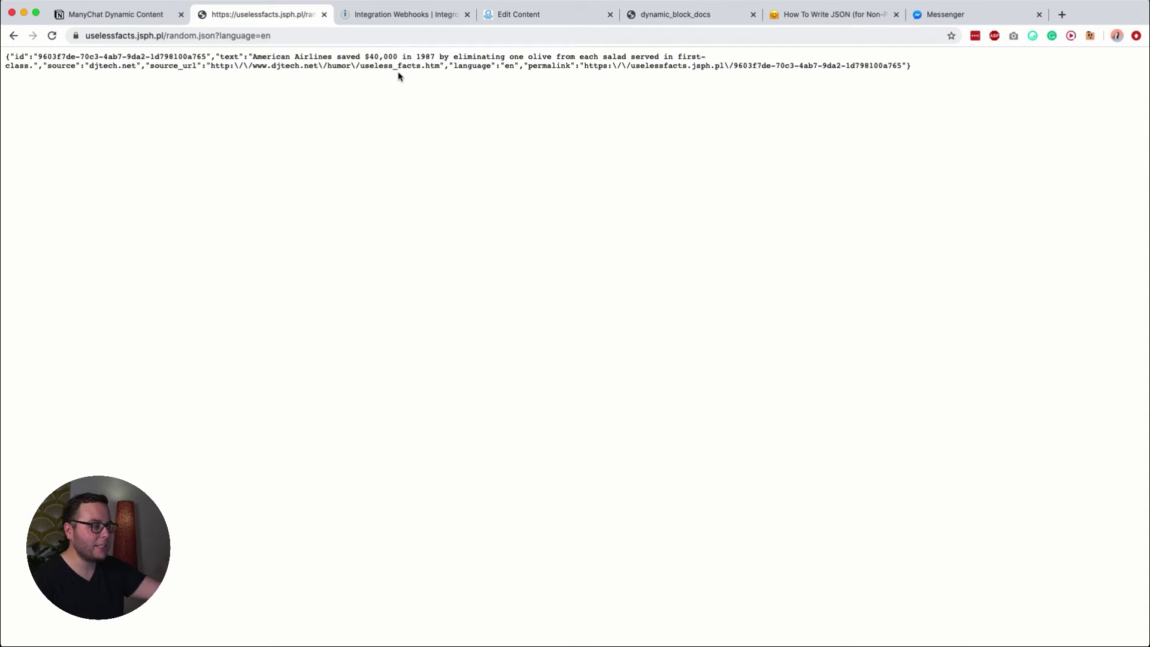
left_click(405, 16)
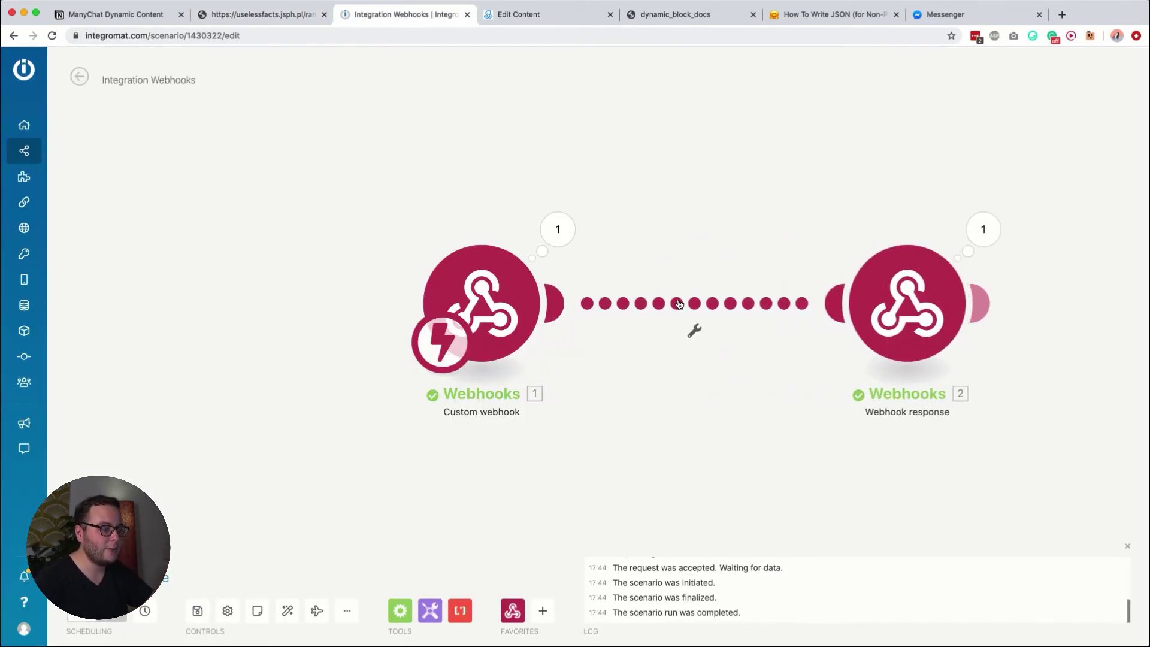
Step: Unlink the route between the custom webhook and the Webhook response
left_click(673, 305)
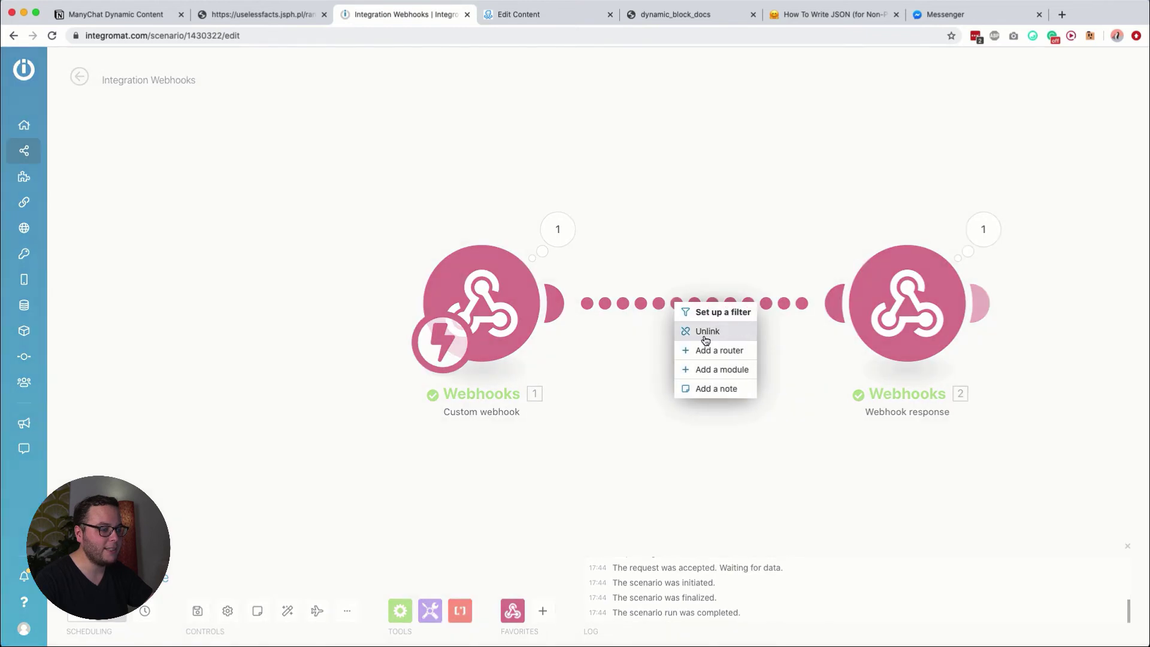
left_click(700, 331)
left_click_drag(552, 309, 572, 263)
Step: Add an HTTP Make a request module after the custom webhook, calling the random.json?language=en URL
left_click(556, 300)
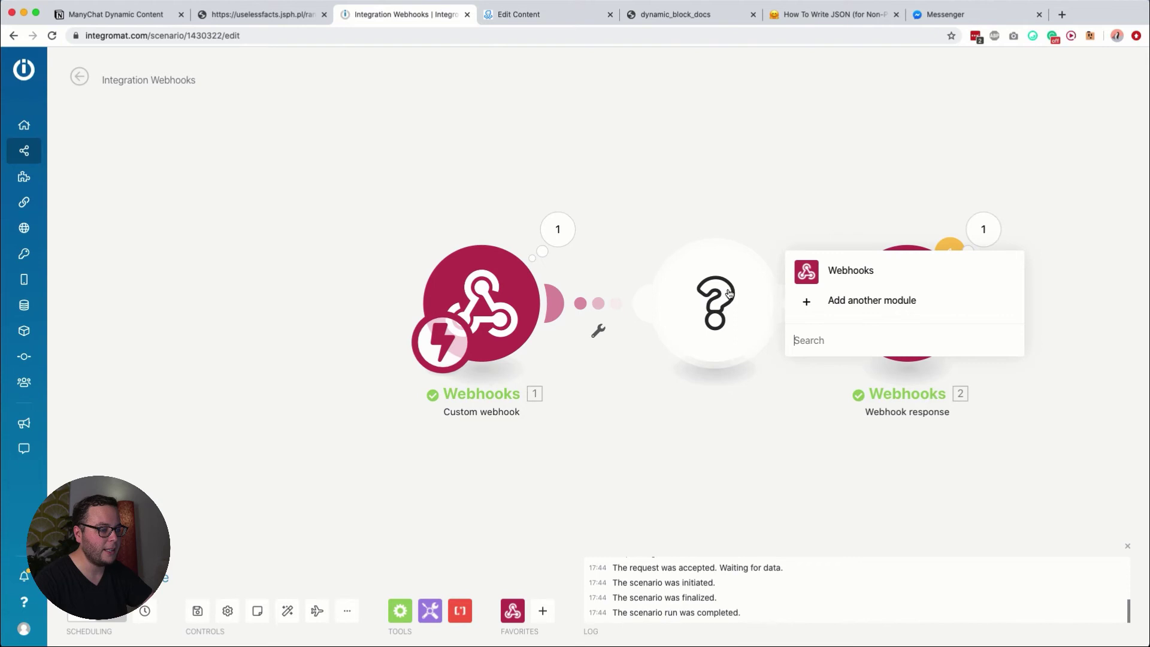
type("http")
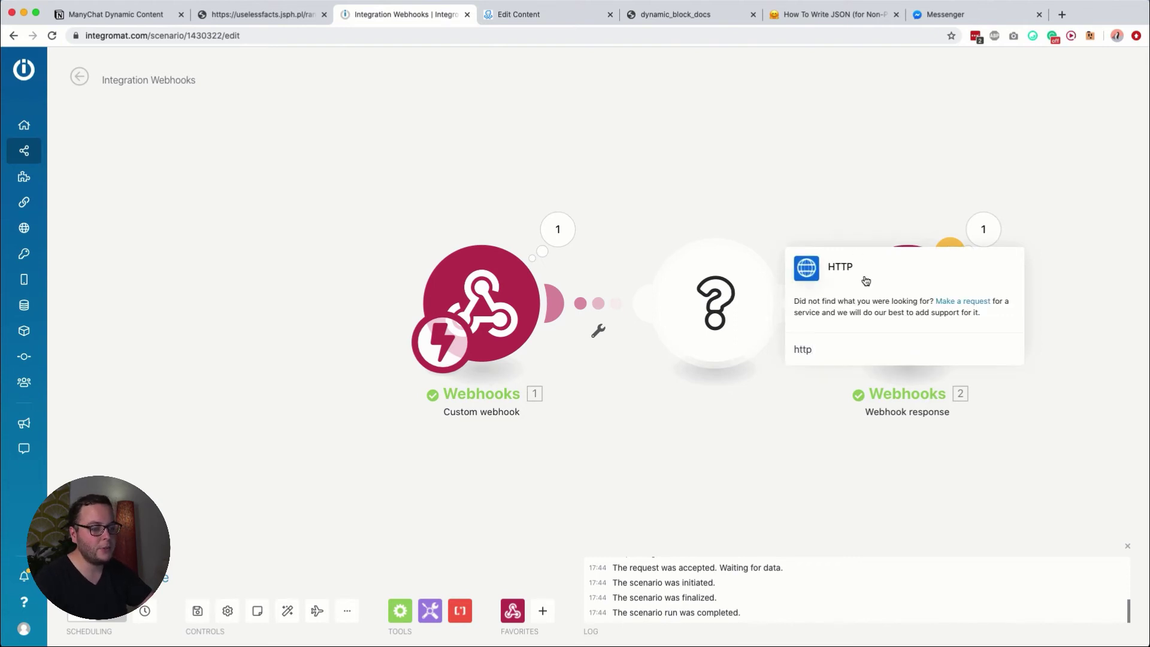
left_click(864, 279)
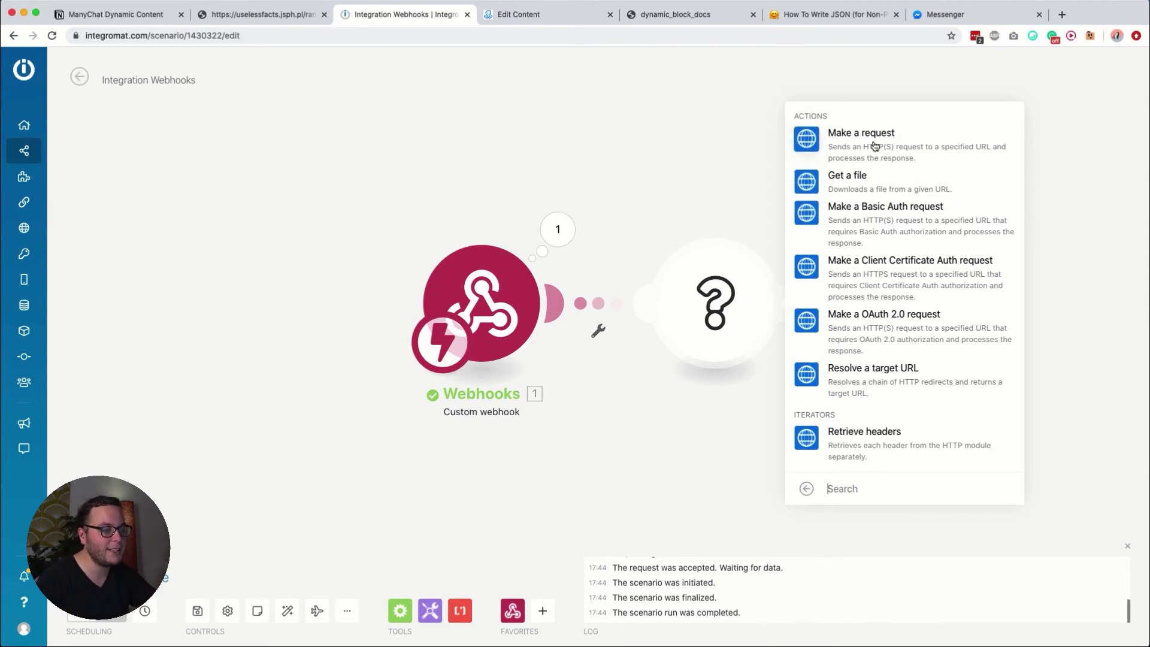
left_click(874, 145)
left_click(852, 154)
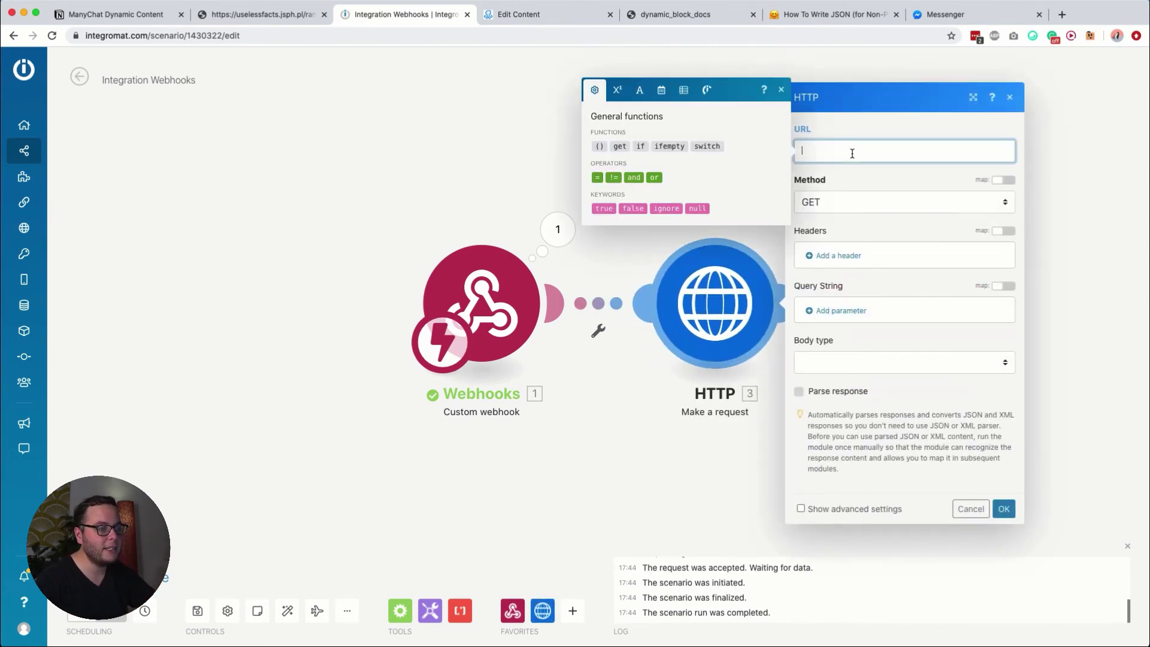
key("ctrl+v")
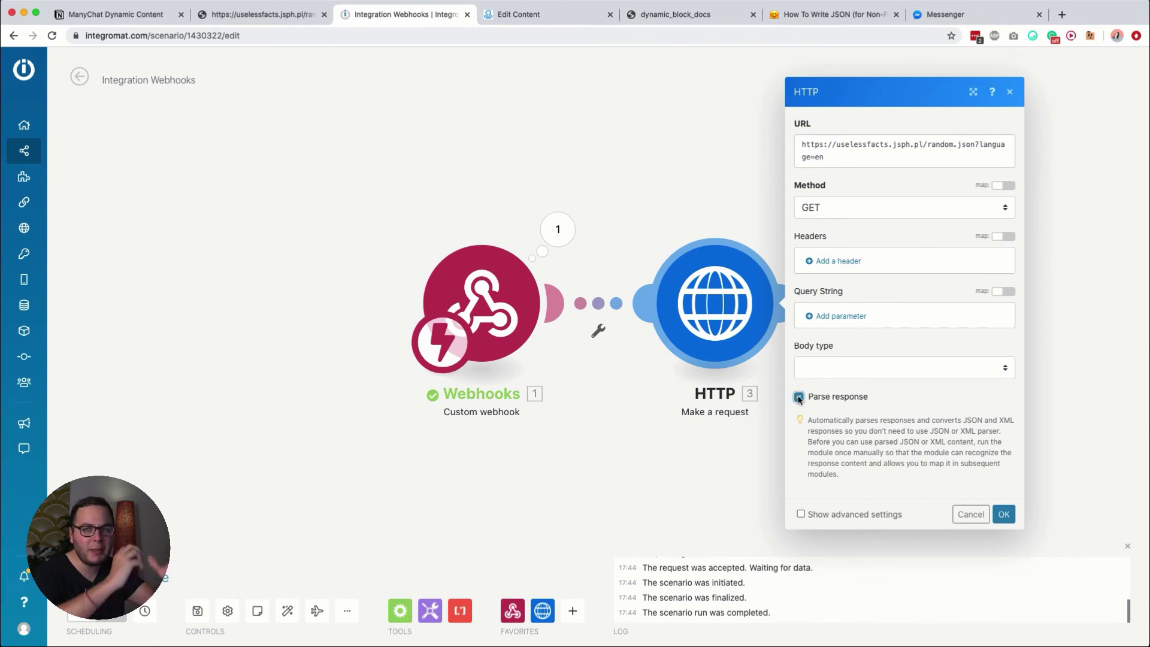
left_click(1004, 515)
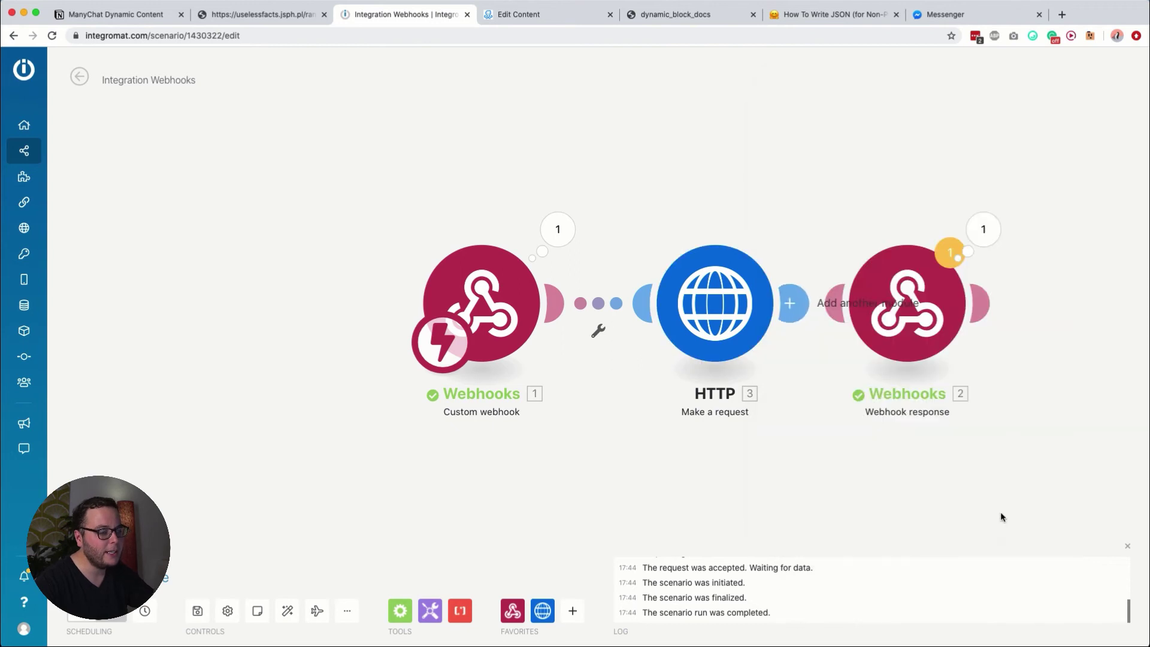
Step: Run only the HTTP module, confirm its fact 'Non-dairy creamer is flammable.', and link it to the Webhook response
left_click_drag(735, 296, 506, 282)
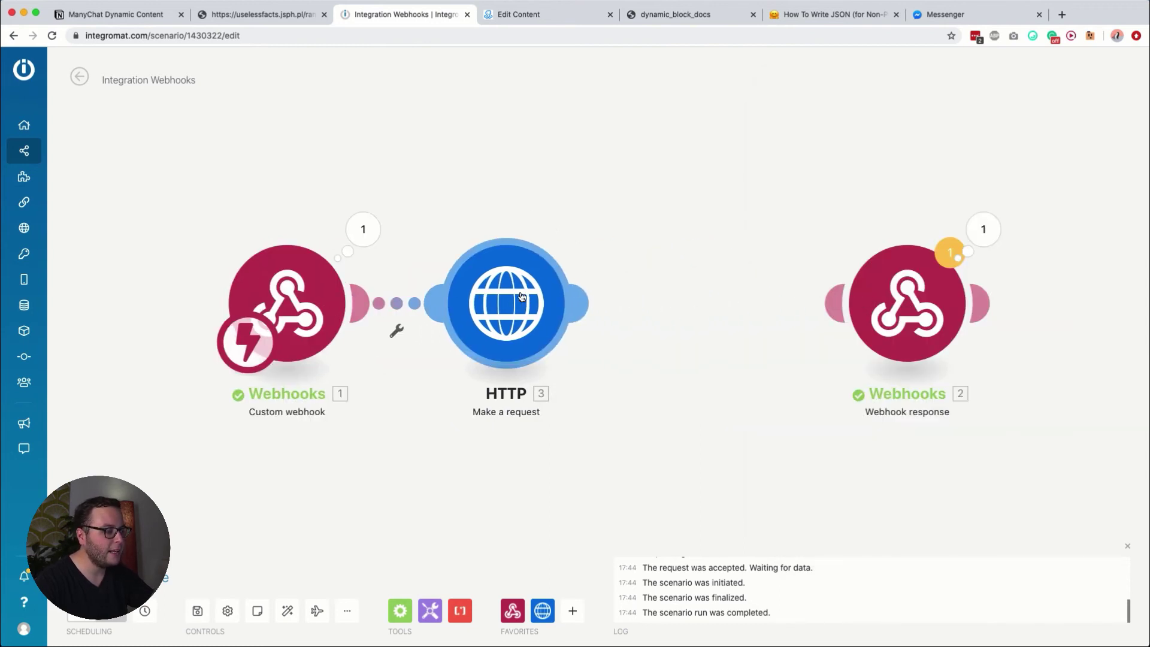
right_click(505, 281)
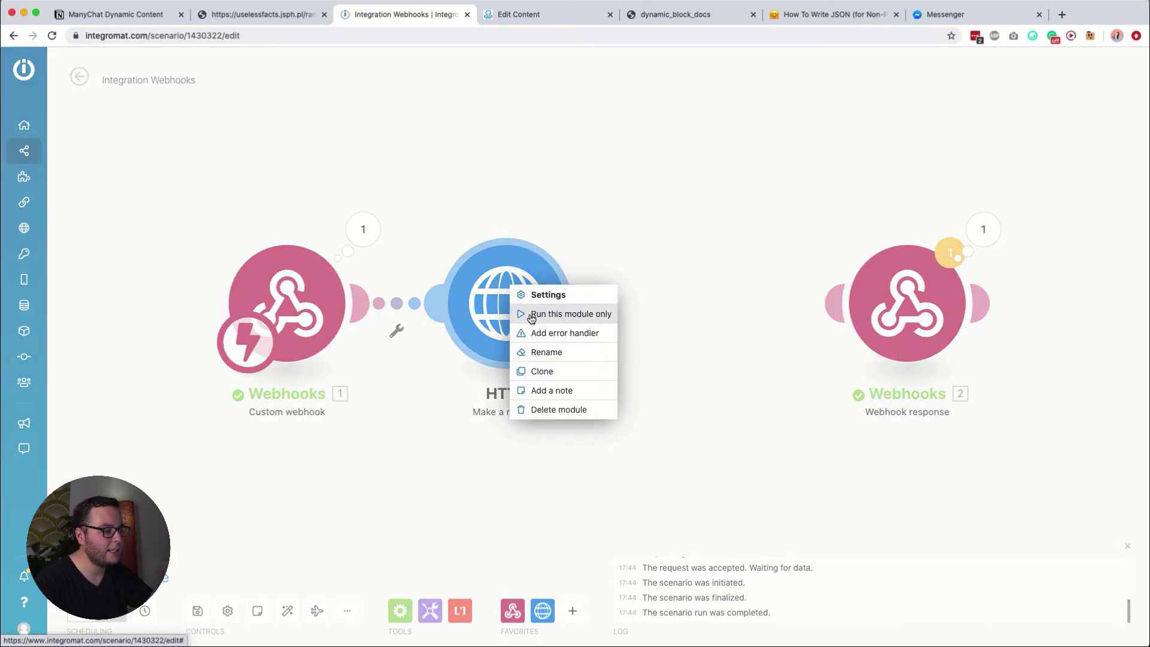
left_click(532, 314)
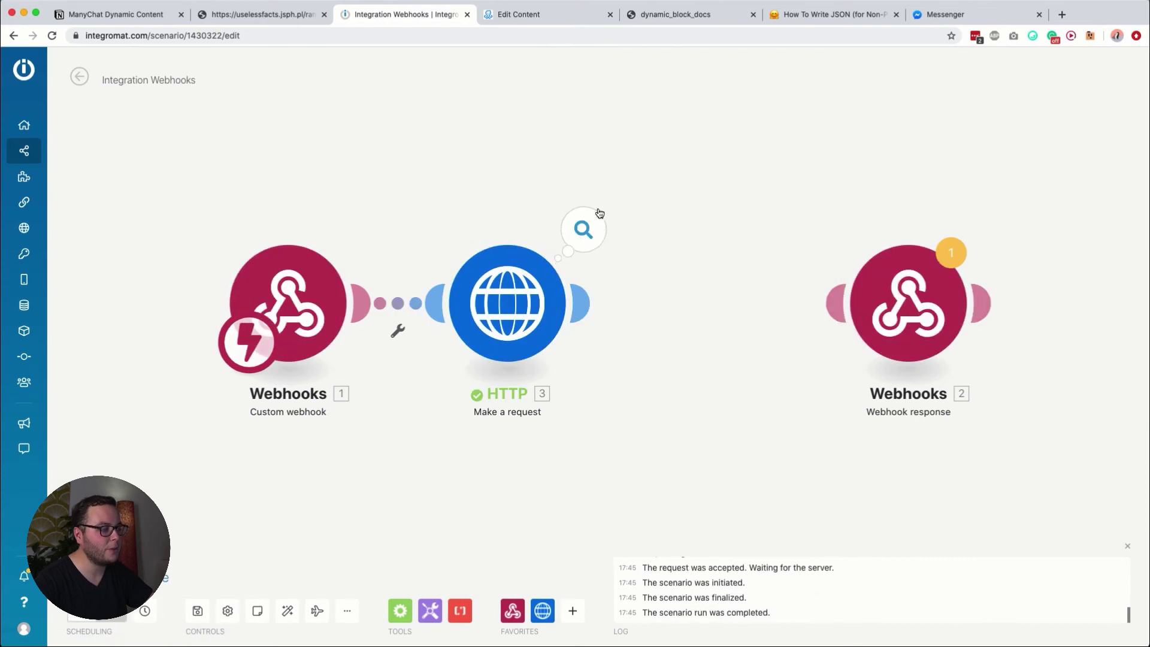
left_click(584, 221)
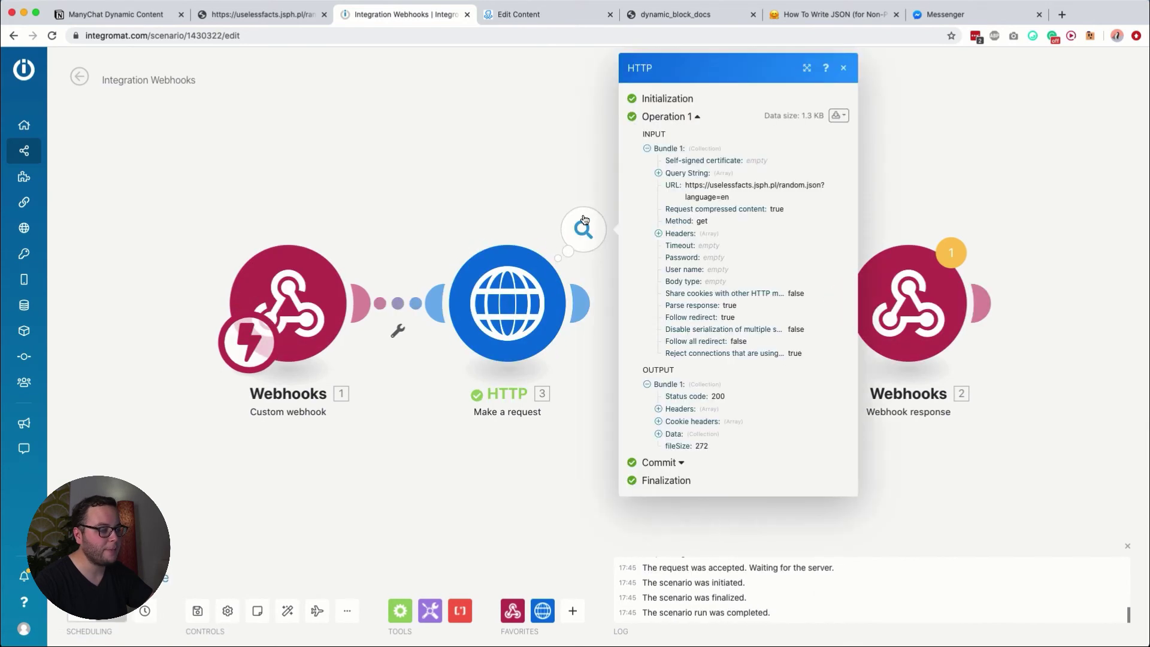
left_click(677, 435)
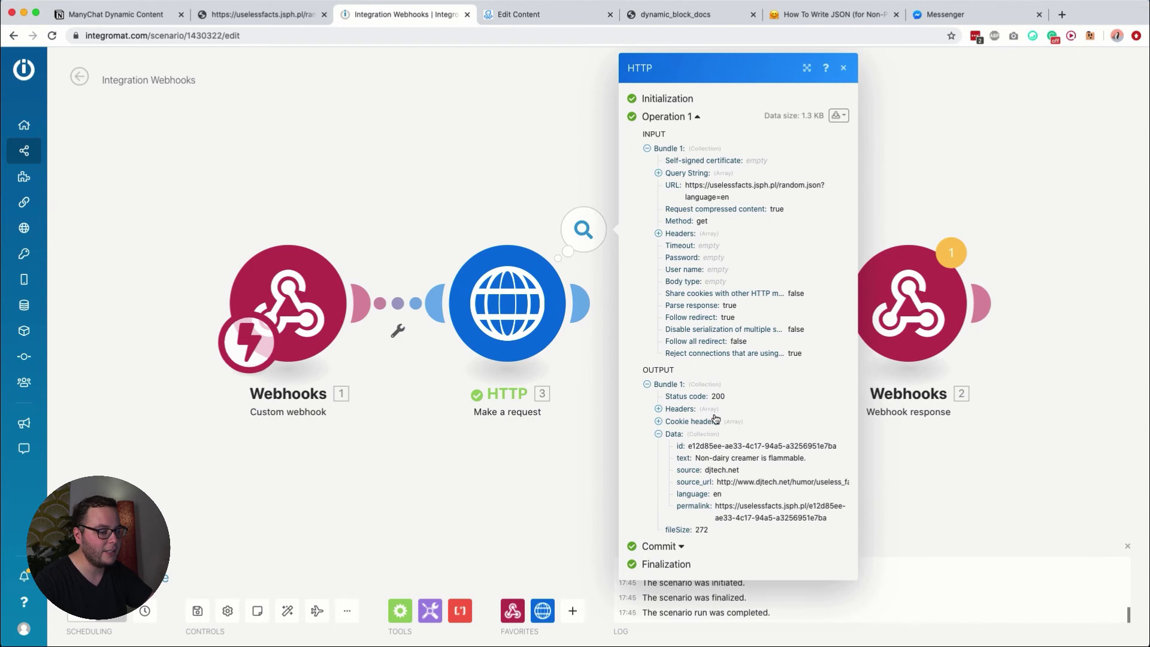
double_click(681, 458)
left_click_drag(700, 458, 793, 457)
left_click(472, 465)
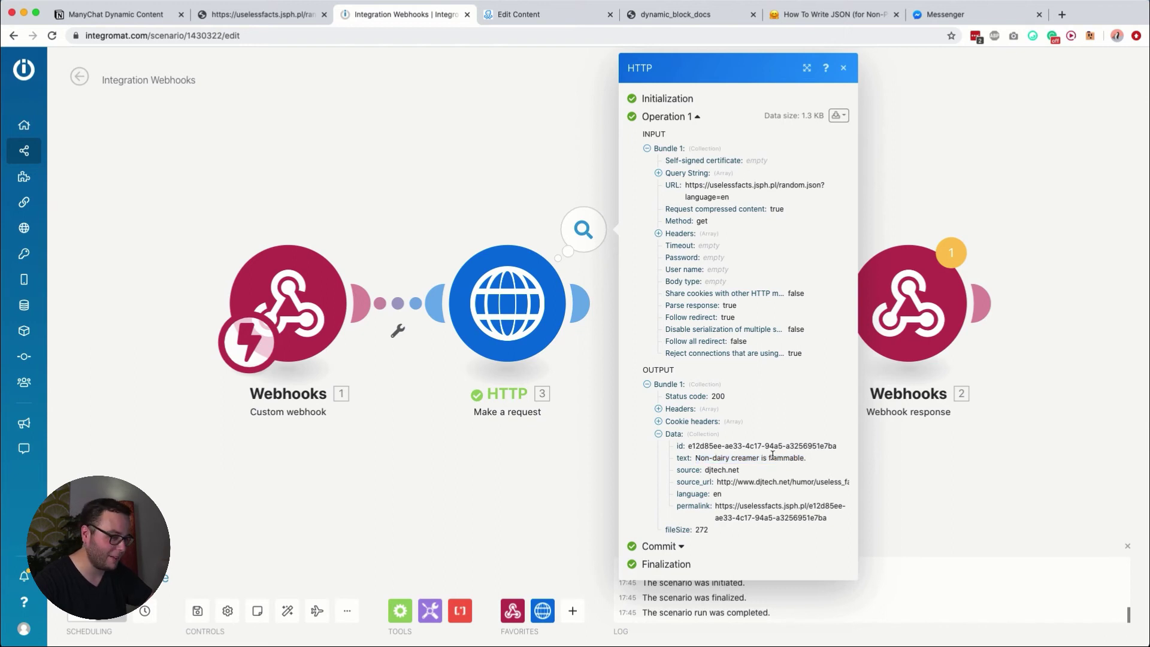
left_click_drag(577, 303, 774, 322)
Step: Replace the Webhook response's sample text with the HTTP fact text and empty the buttons list
left_click(774, 322)
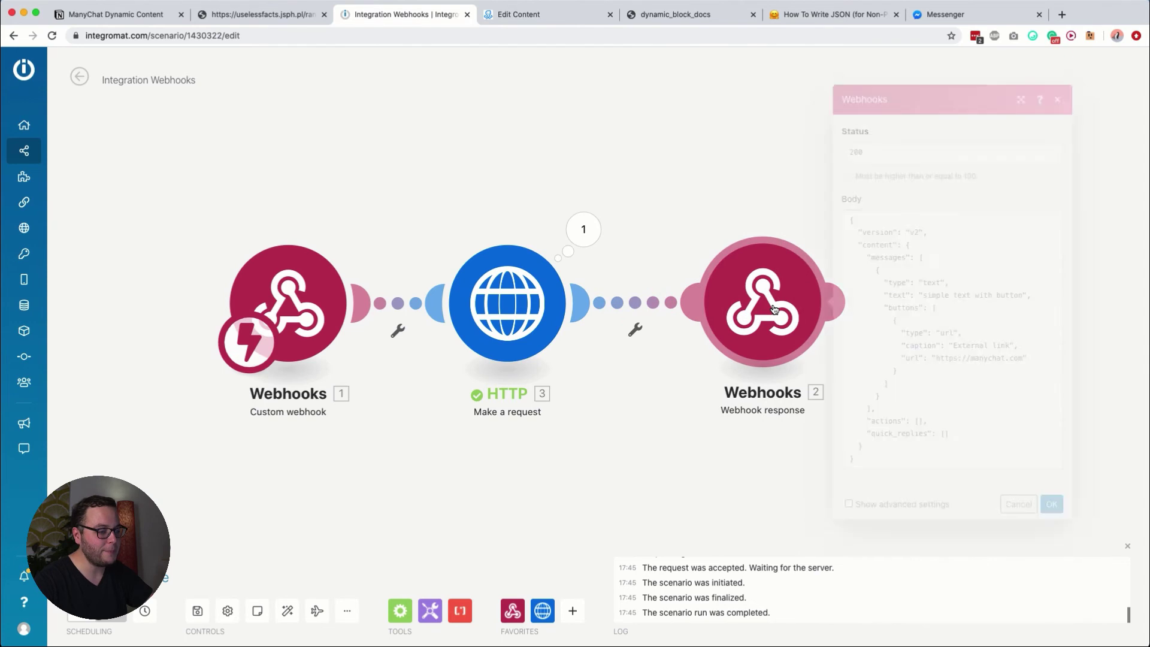
left_click_drag(923, 295, 1023, 296)
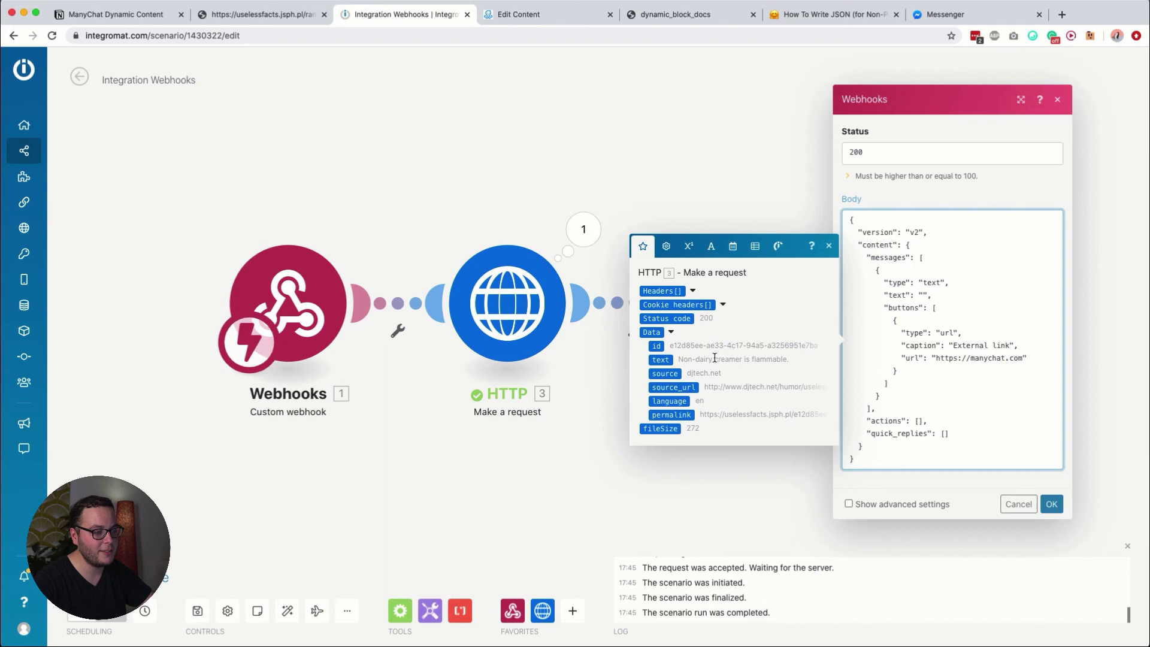
left_click(660, 360)
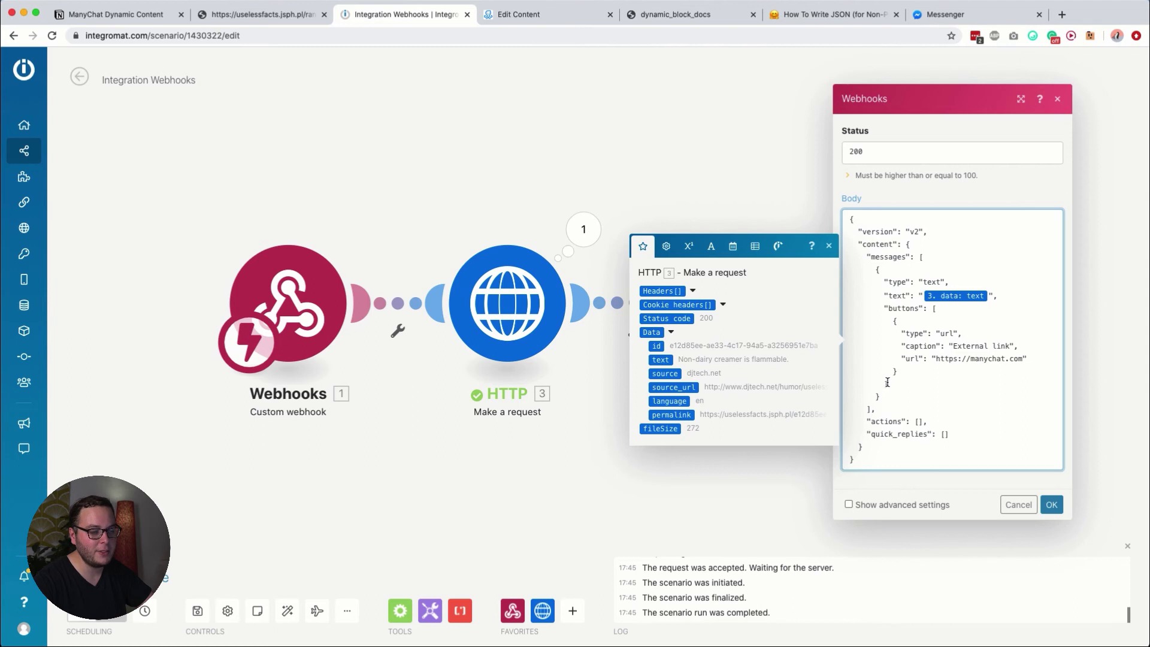
left_click_drag(900, 371, 893, 323)
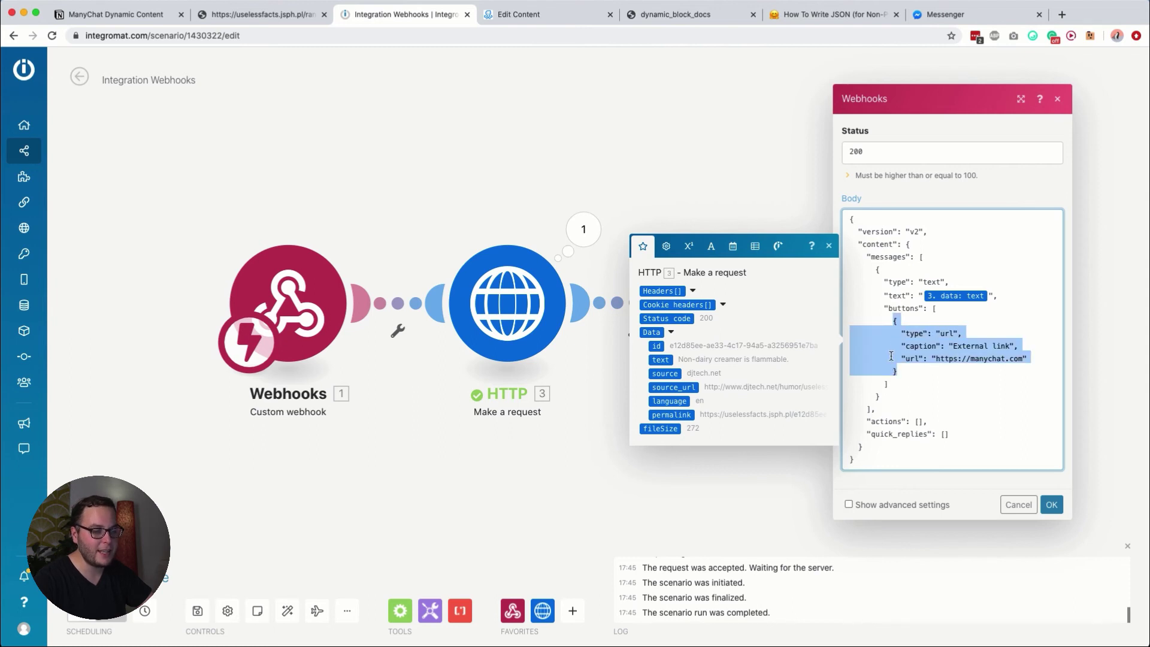
key("BackSpace")
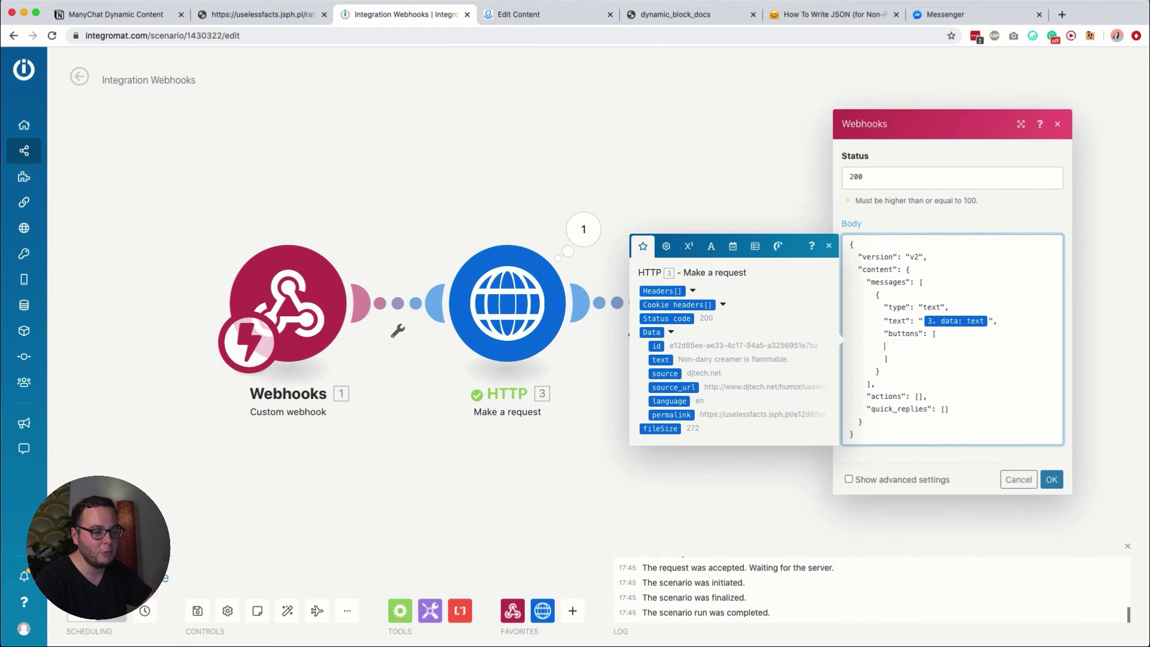
left_click_drag(885, 359, 852, 343)
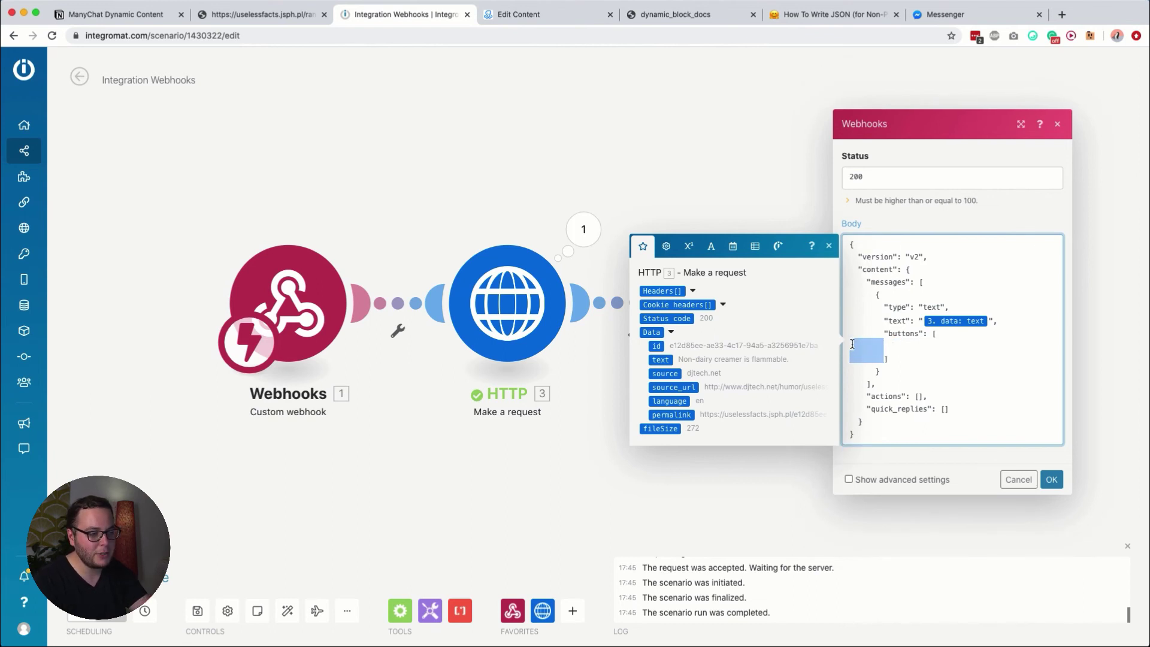
key("BackSpace")
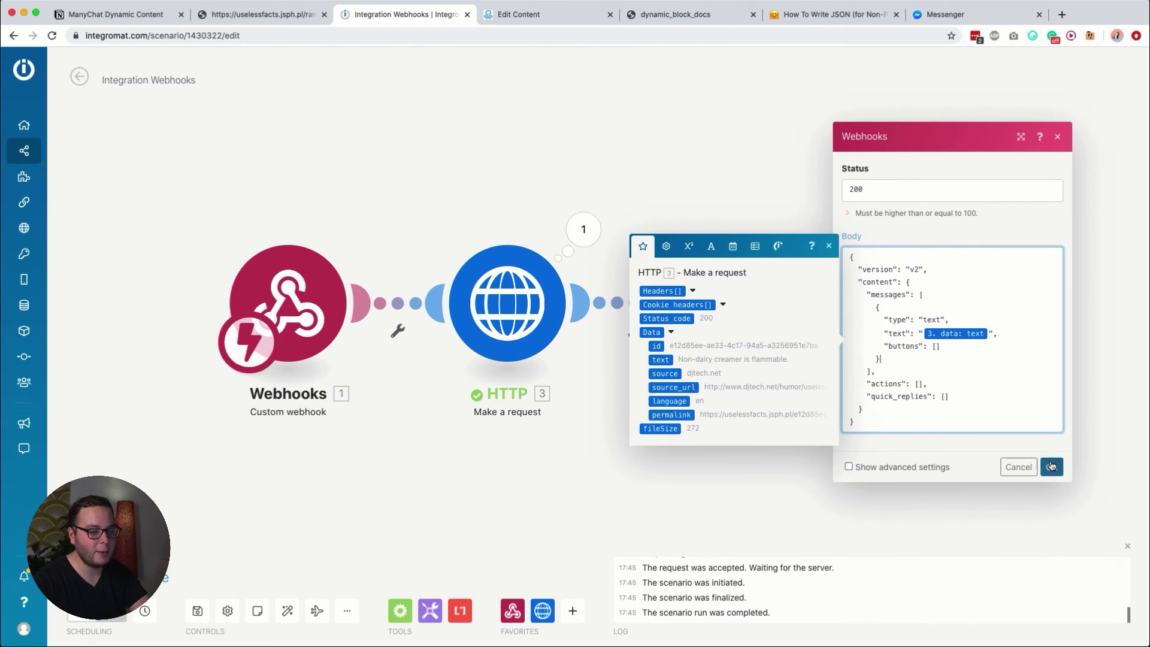
Step: Confirm the response settings, save the scenario and run it once to await a request
left_click(1051, 467)
left_click(200, 612)
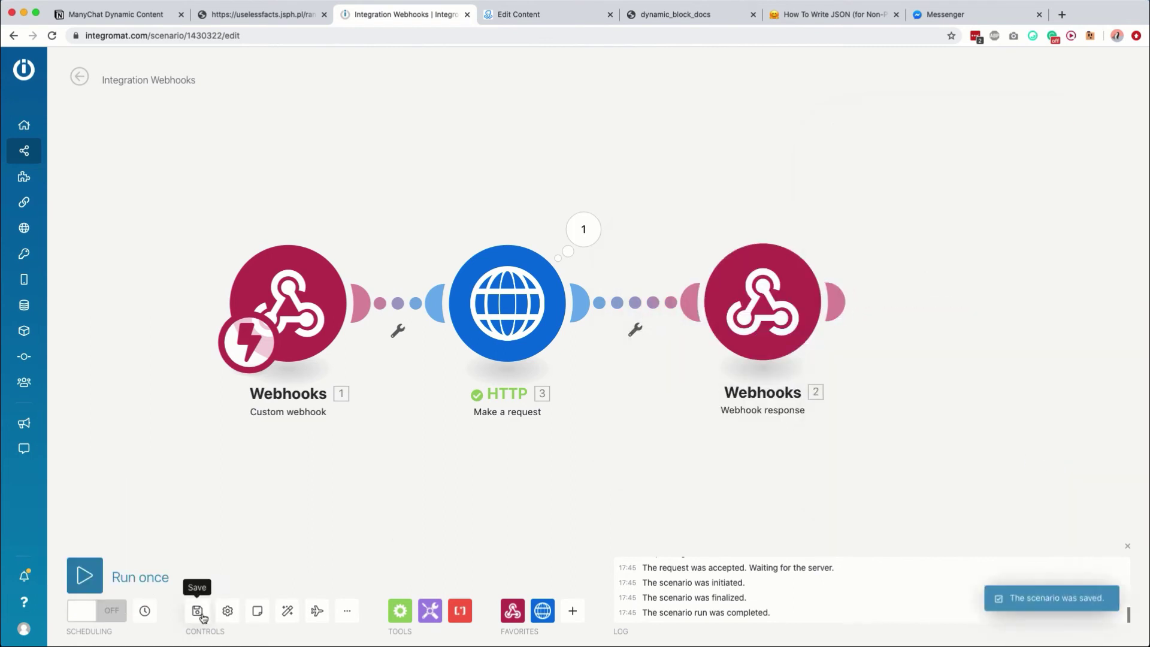
left_click(84, 577)
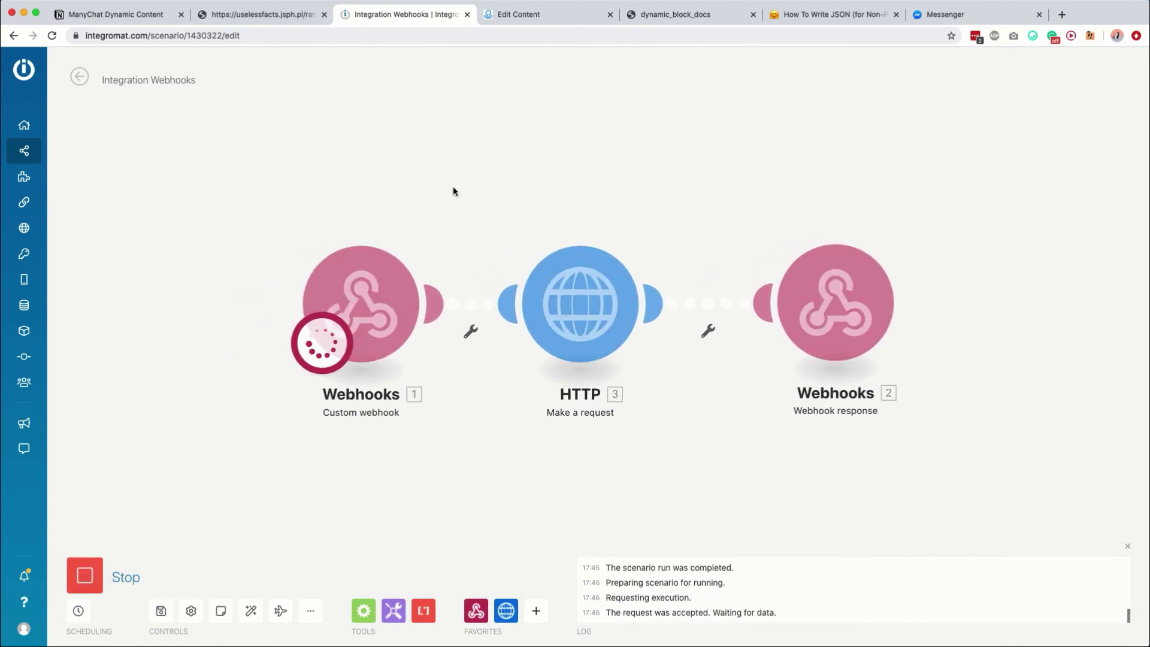
left_click(546, 15)
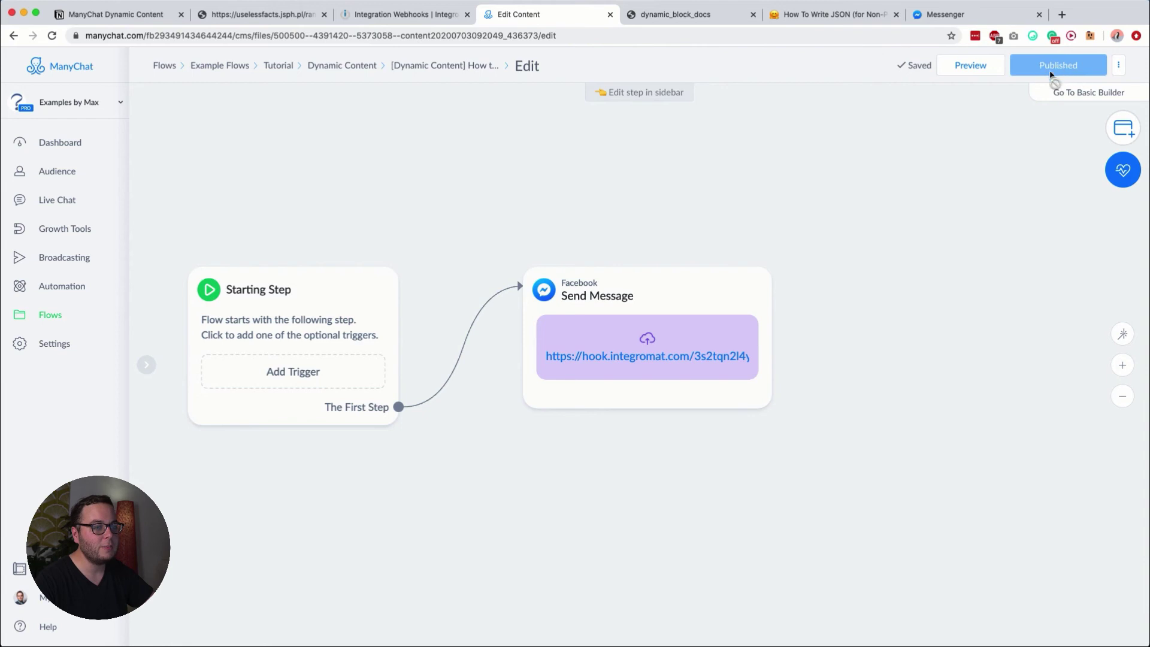
Step: Preview the flow, get the camels-three-eyelids fact in Messenger, and check the webhook's received data
left_click(970, 65)
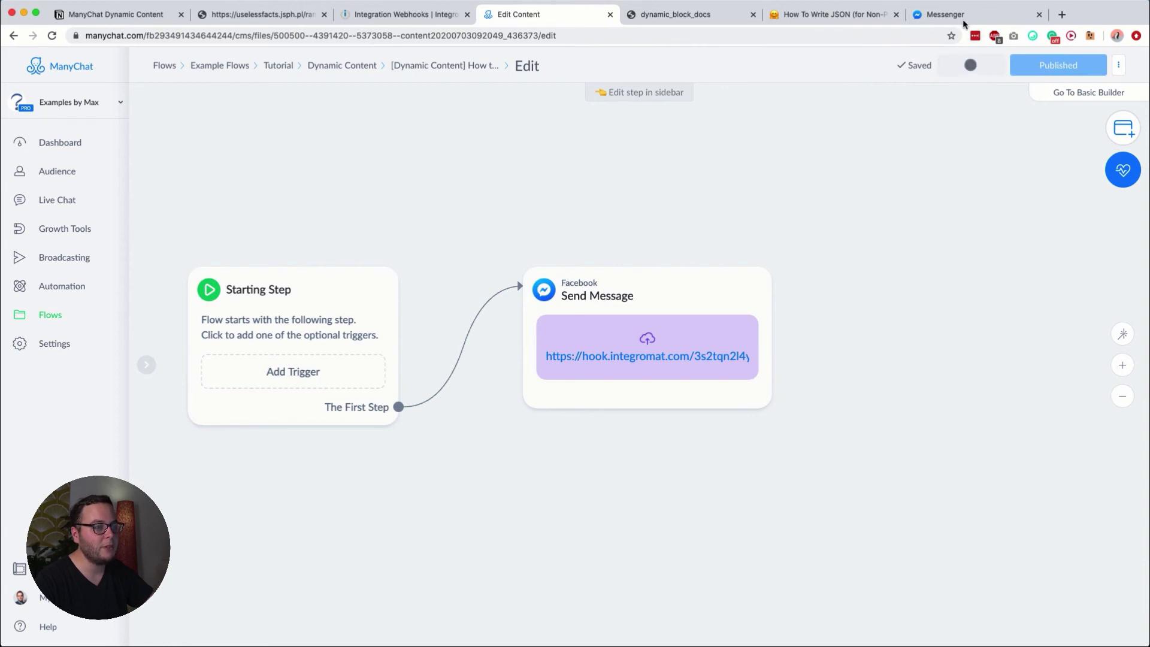
left_click(964, 21)
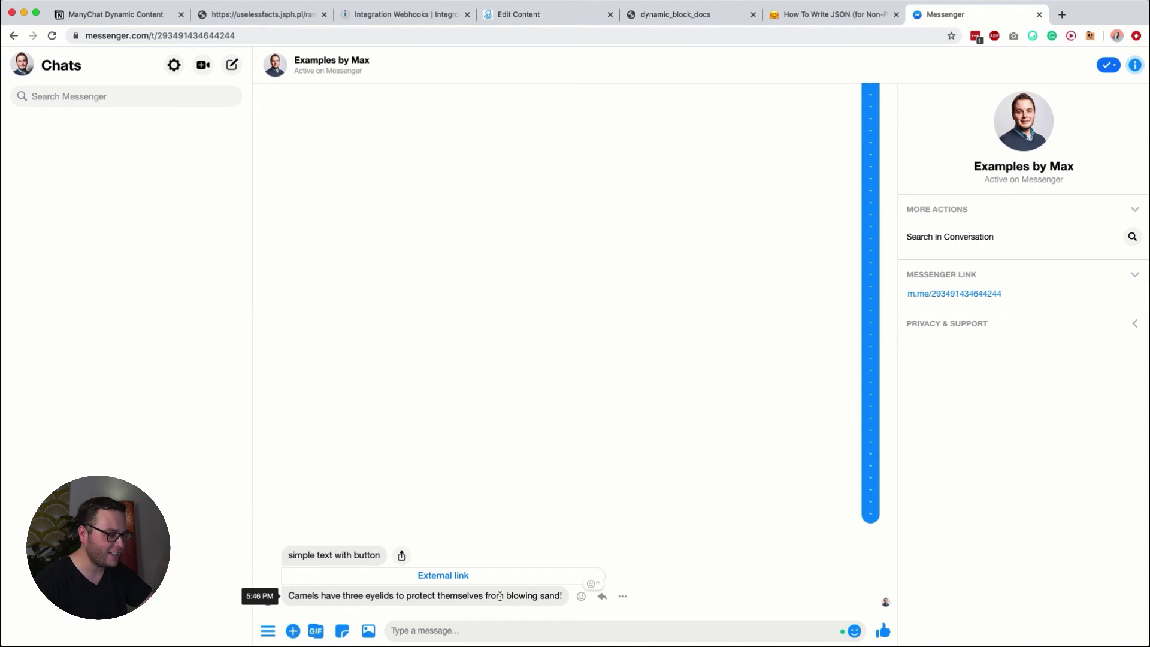
left_click(414, 23)
left_click(441, 228)
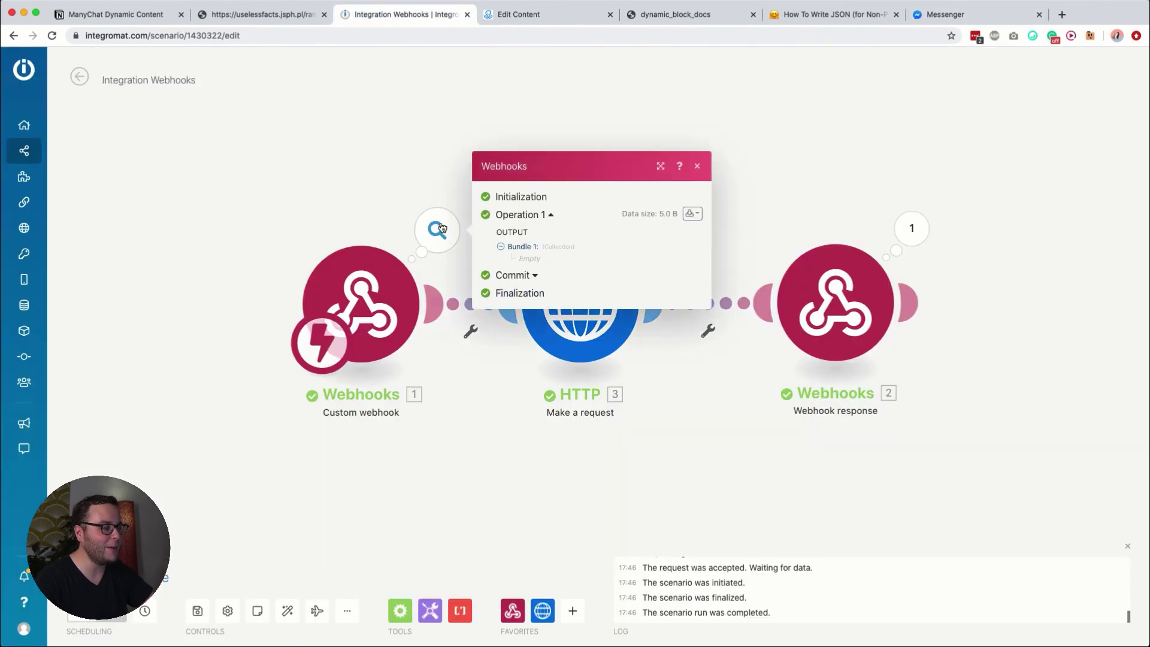
left_click(409, 196)
left_click(519, 14)
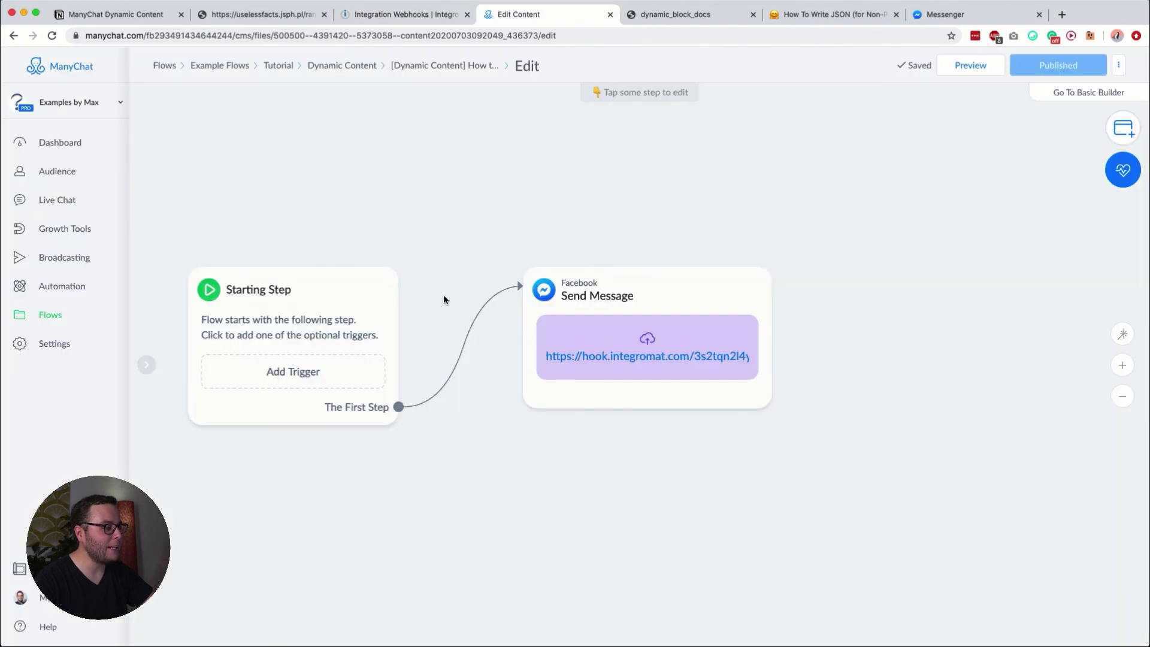
Step: Open the Send Message step's Get Dynamic Content request and review its URL and body
left_click(627, 288)
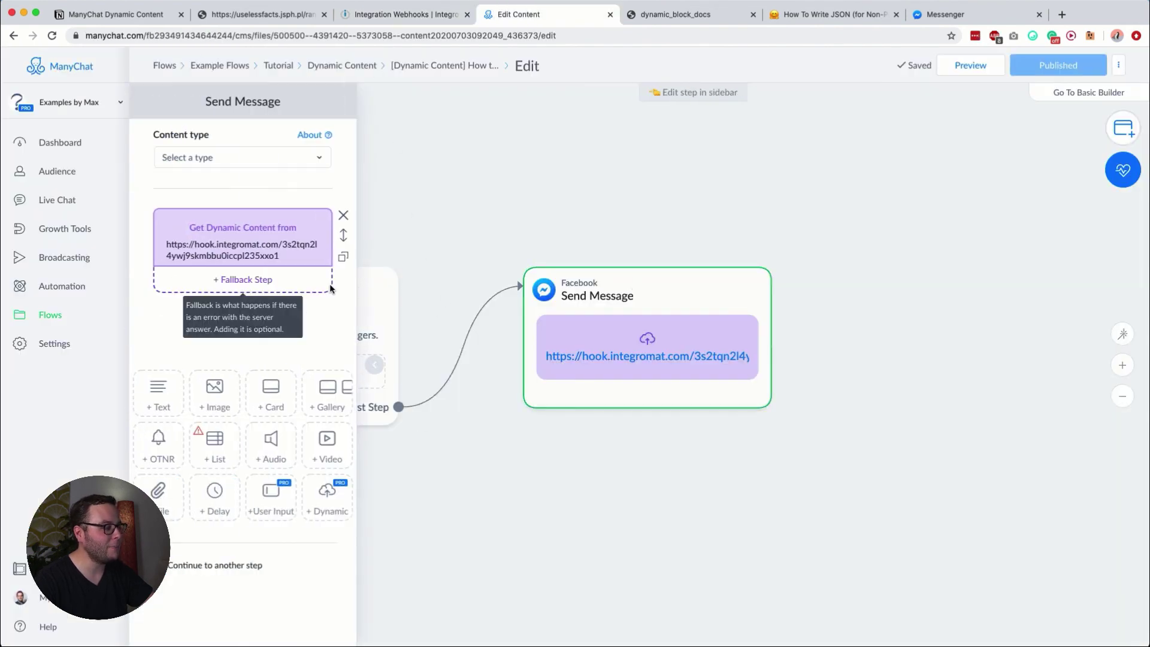
left_click(249, 253)
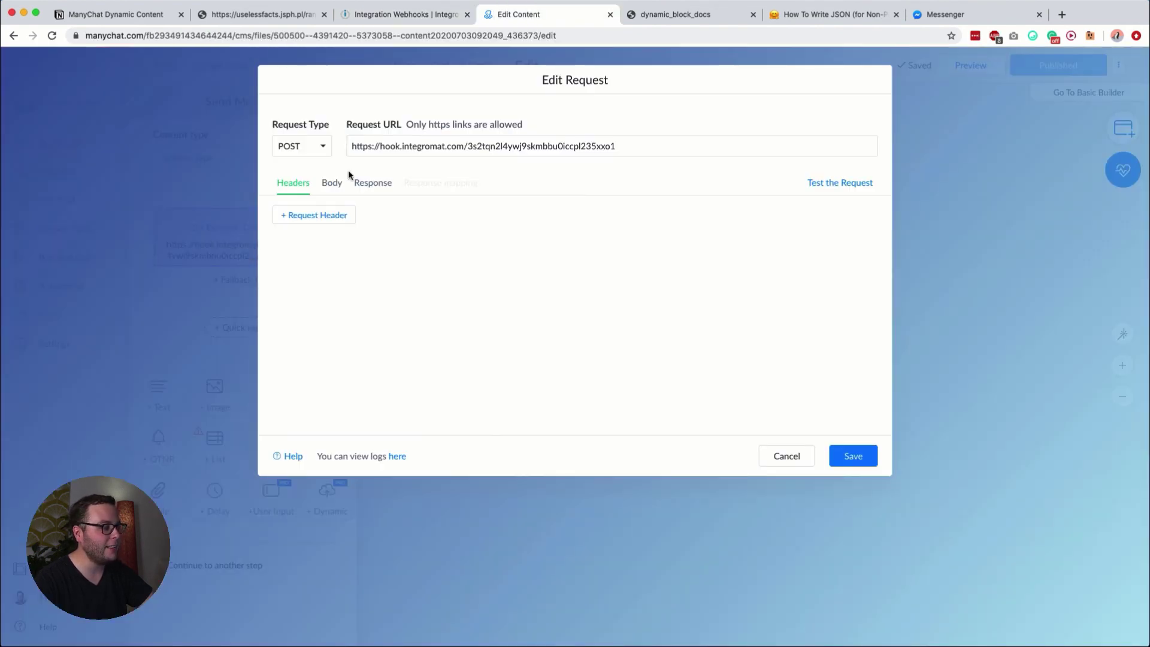
triple_click(378, 142)
left_click(491, 269)
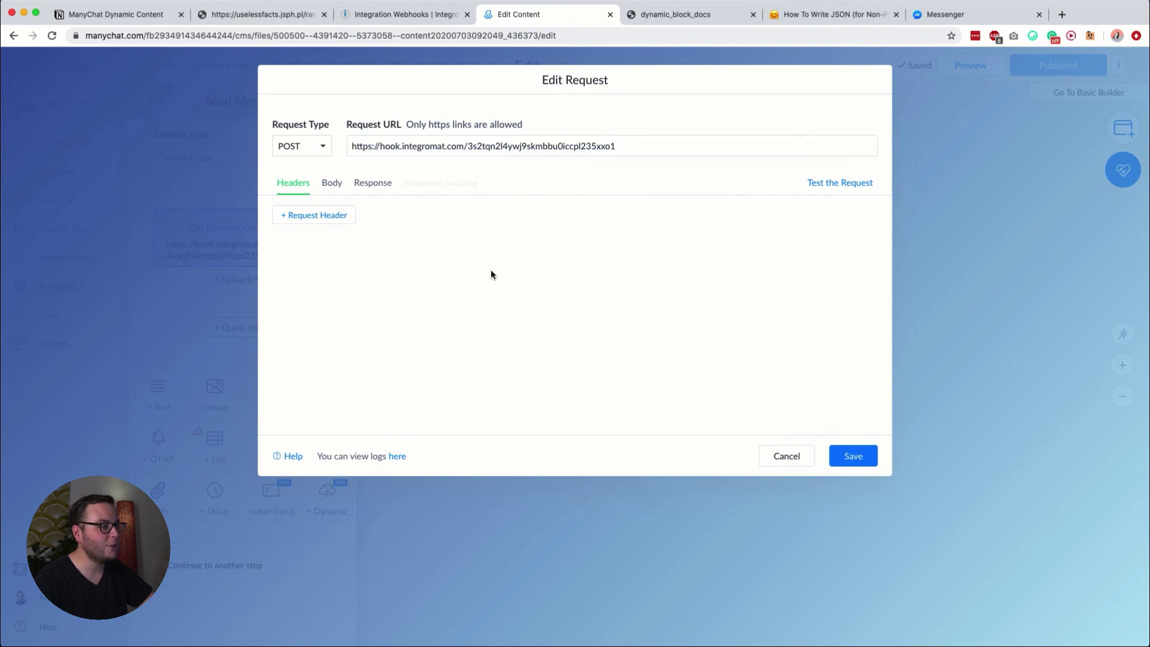
left_click(333, 184)
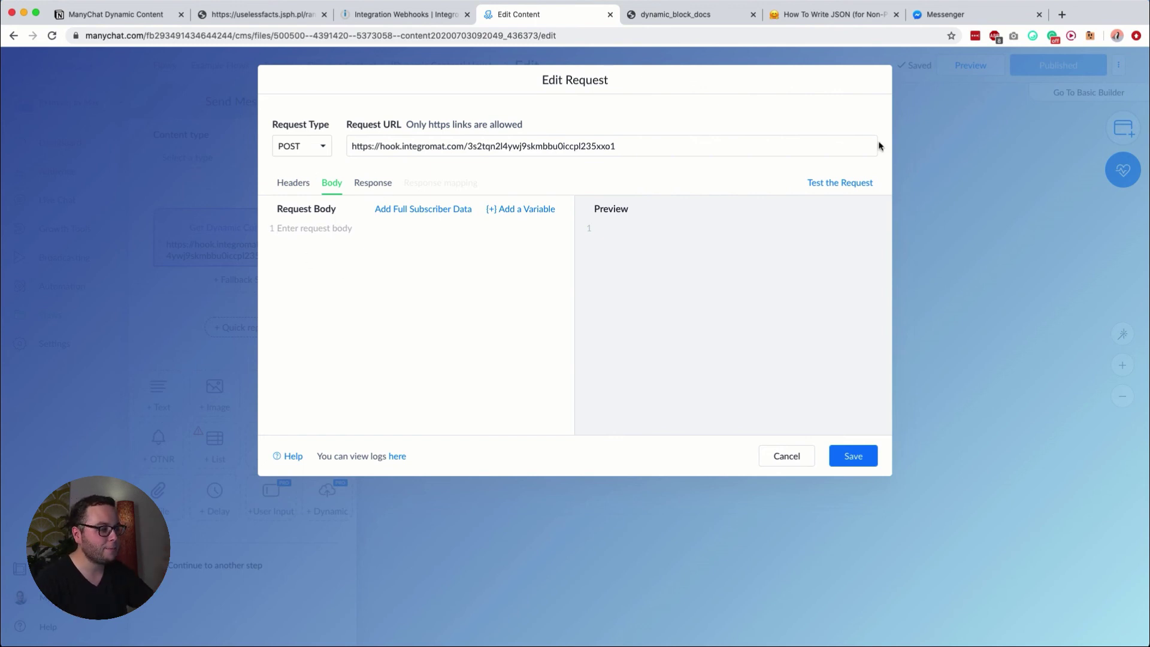
Step: Run the Integromat scenario once and test the request, getting a valid 200 OK fact response
left_click(429, 21)
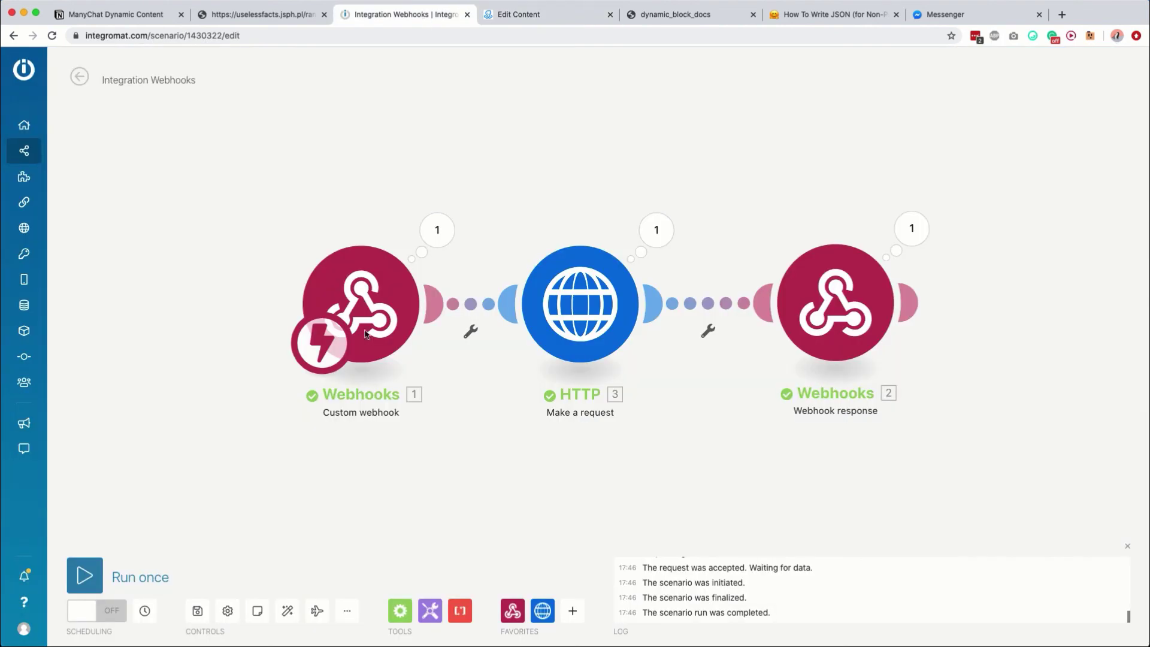
left_click(85, 575)
left_click(558, 15)
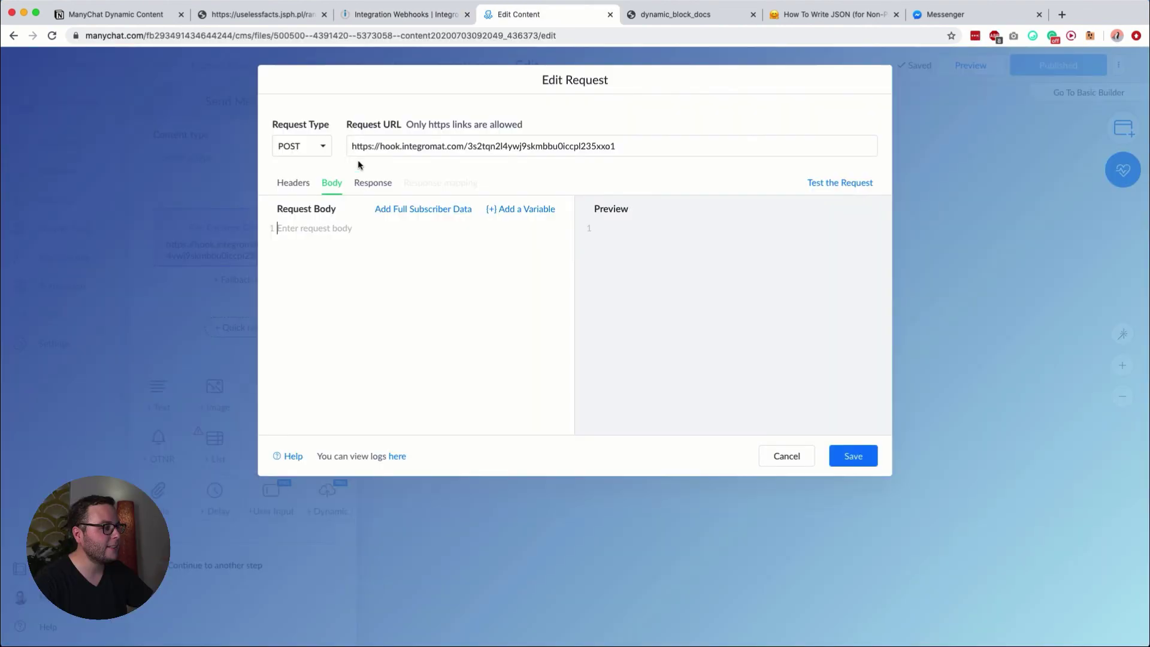
left_click(853, 183)
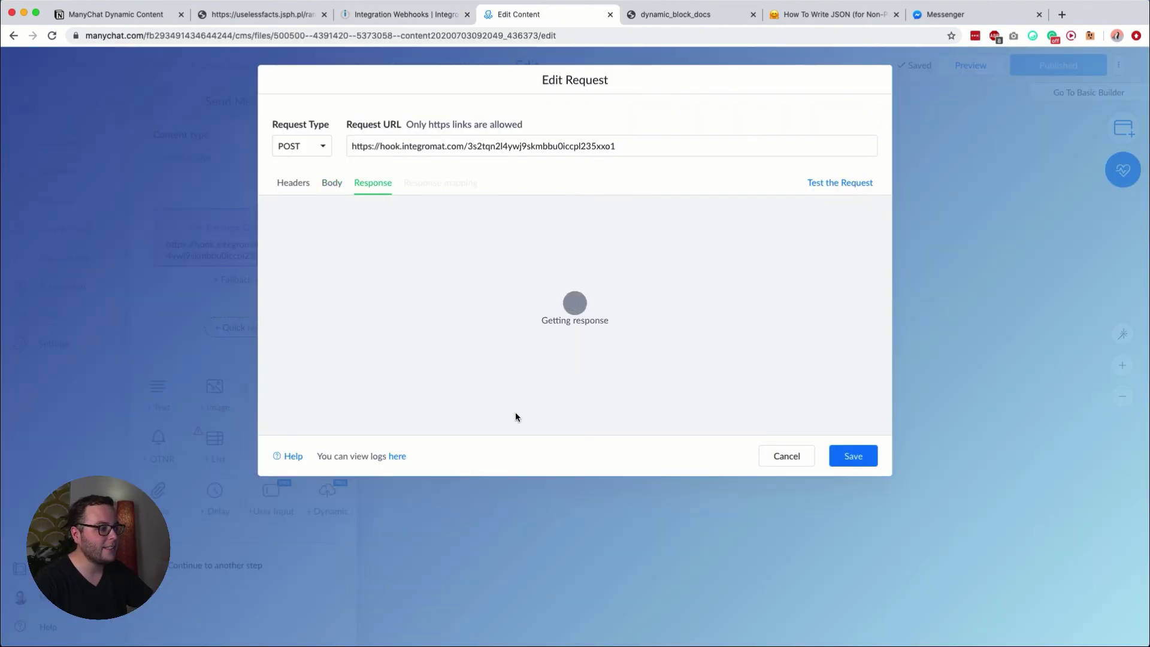
scroll(551, 294, "down", 1)
scroll(551, 296, "up", 1)
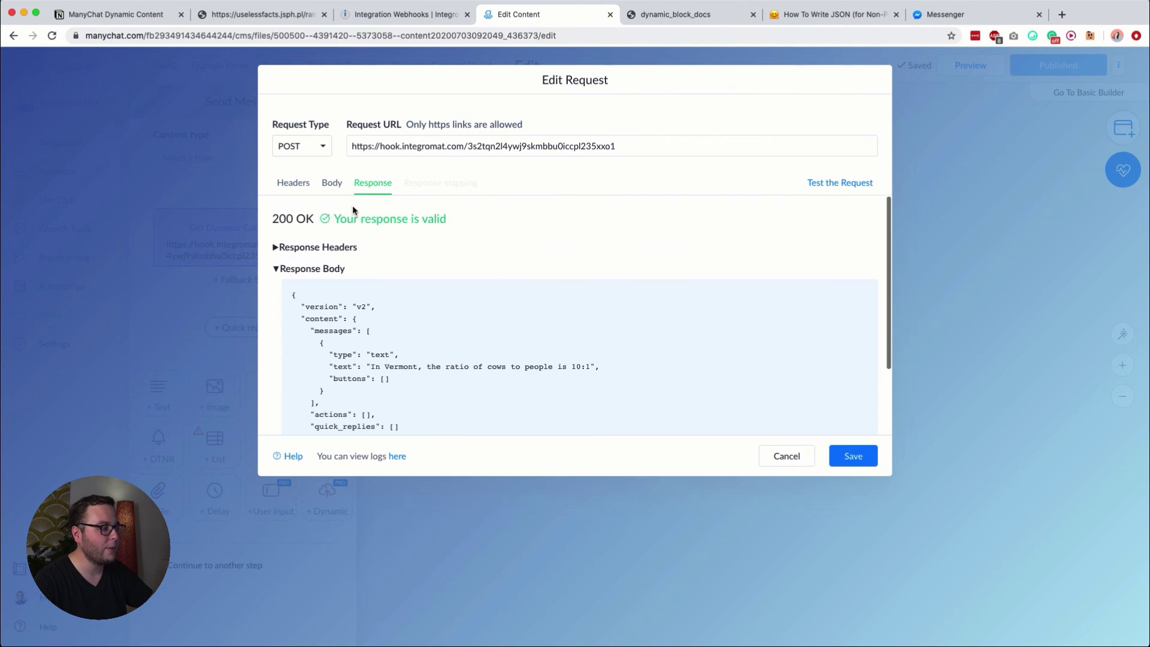
Step: Save the dynamic content request, publish the flow and return to Messenger
left_click_drag(342, 213, 480, 212)
left_click(480, 212)
left_click(854, 456)
left_click(1063, 66)
left_click(953, 14)
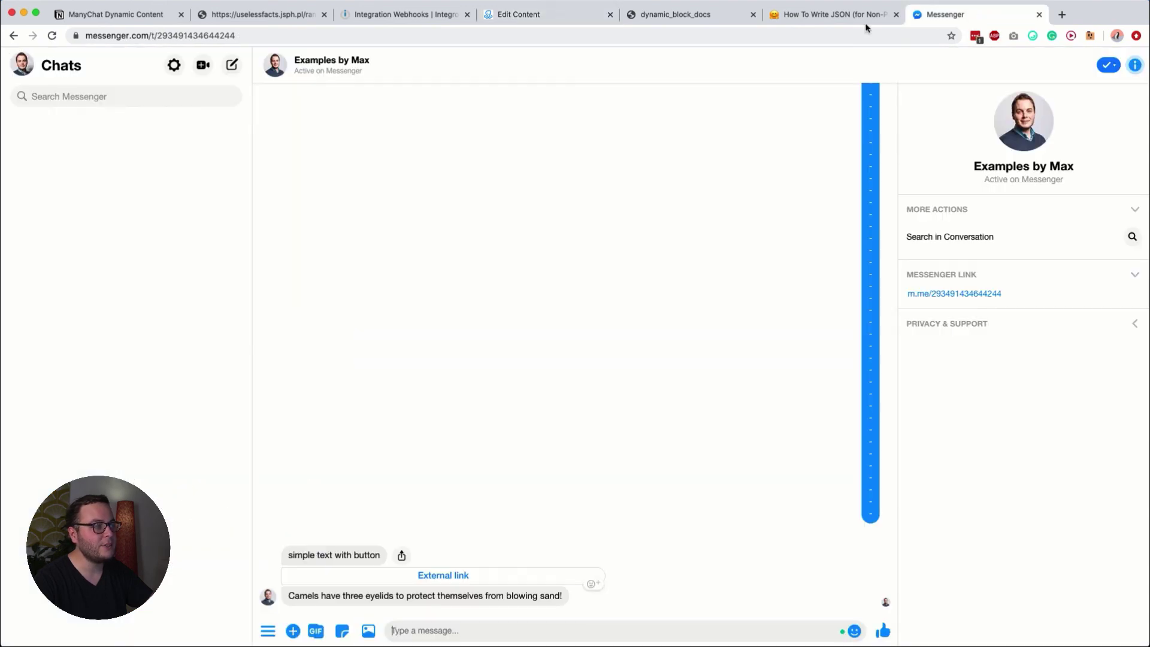
Step: Save the Integromat scenario with scheduling turned on, then return to the ManyChat flow editor
left_click(419, 14)
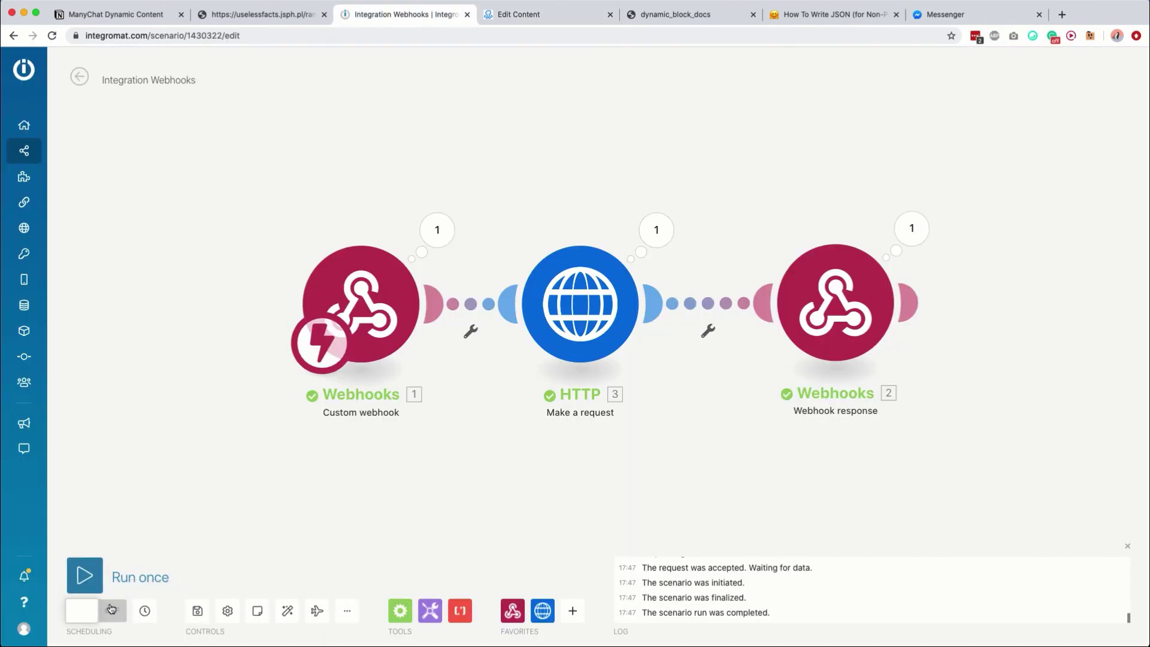
left_click(198, 610)
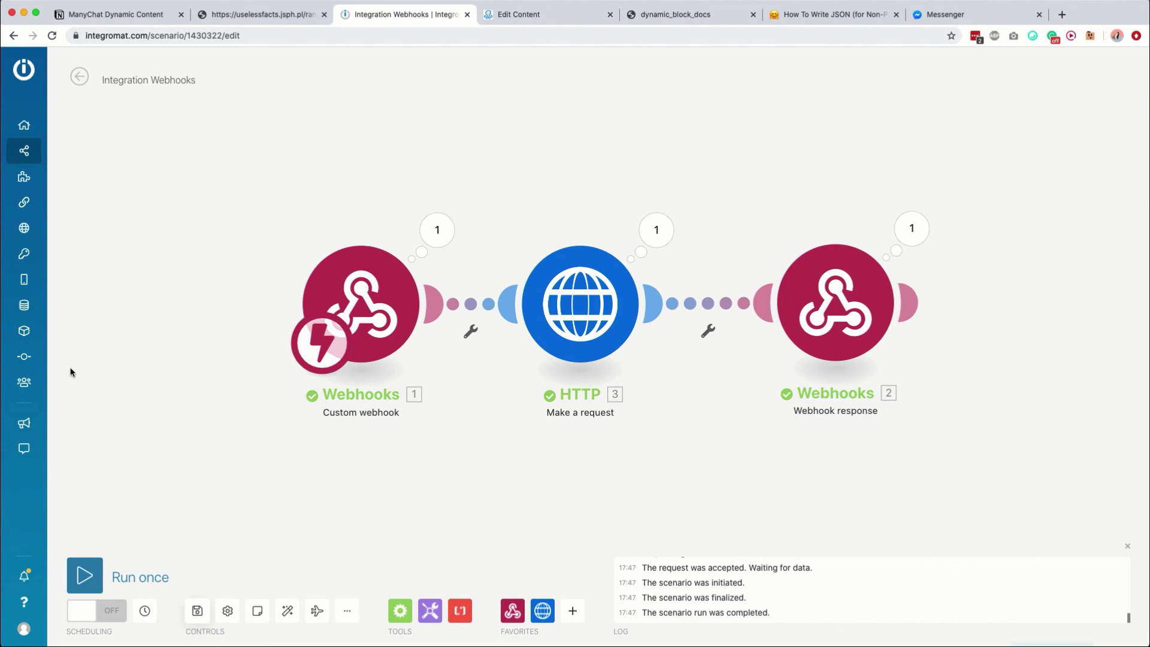
left_click(105, 617)
left_click(663, 395)
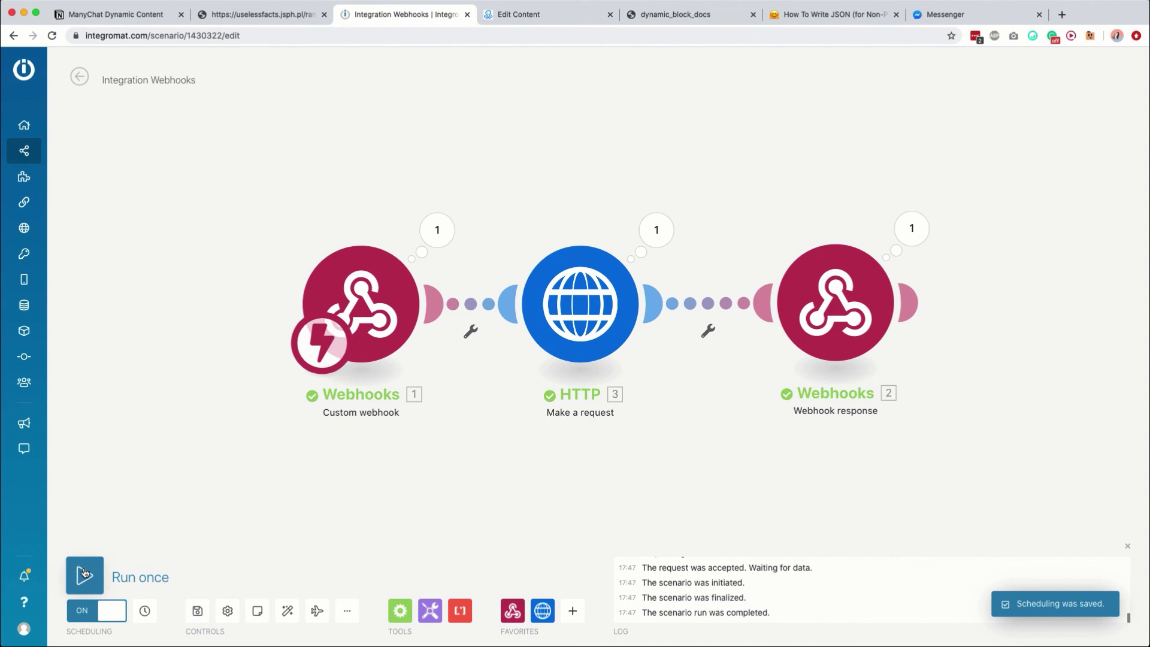
left_click(505, 14)
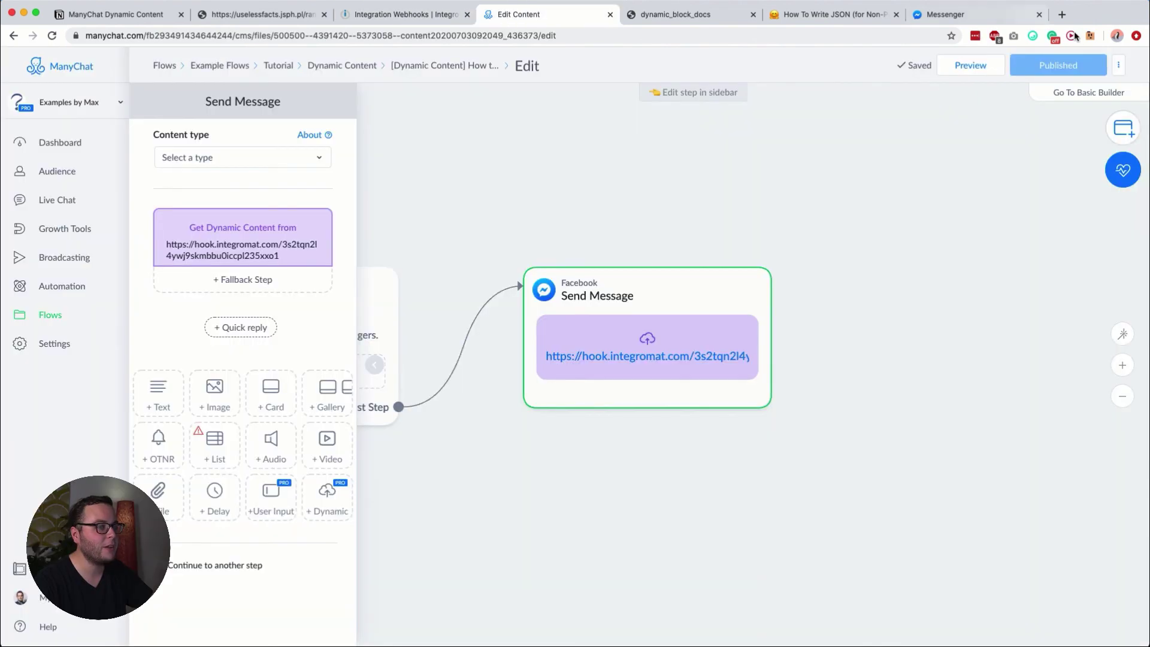
Step: Preview the flow in Messenger and view the reply about the Black Death cutting Europe's population by a third (1347–1351)
left_click(991, 65)
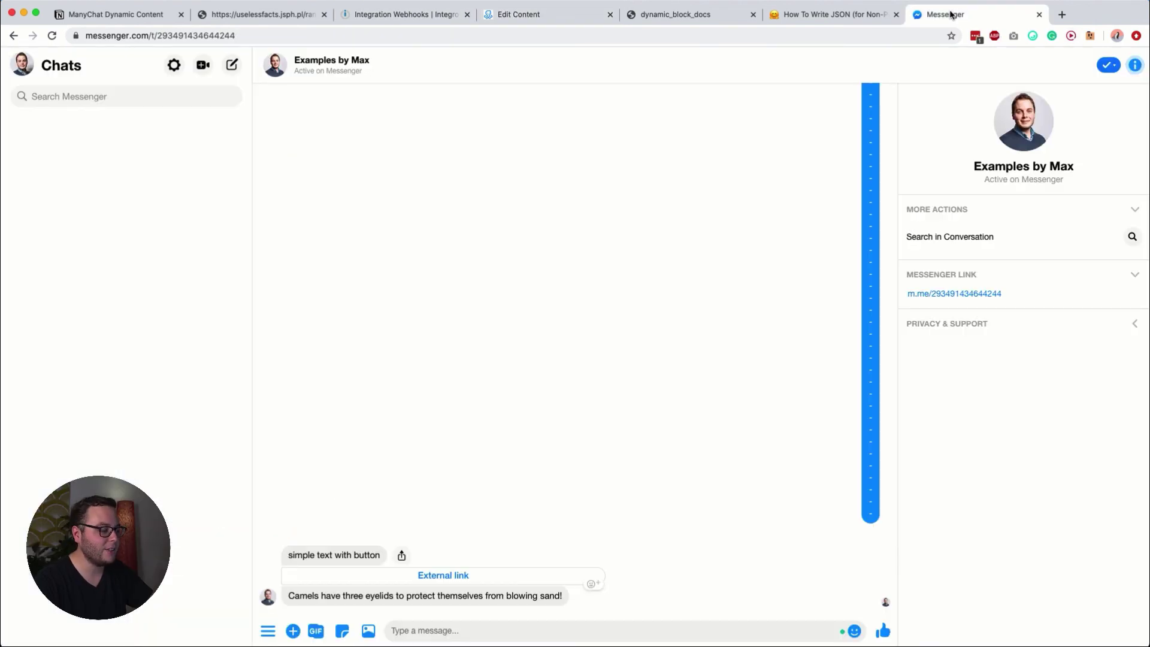
left_click(575, 13)
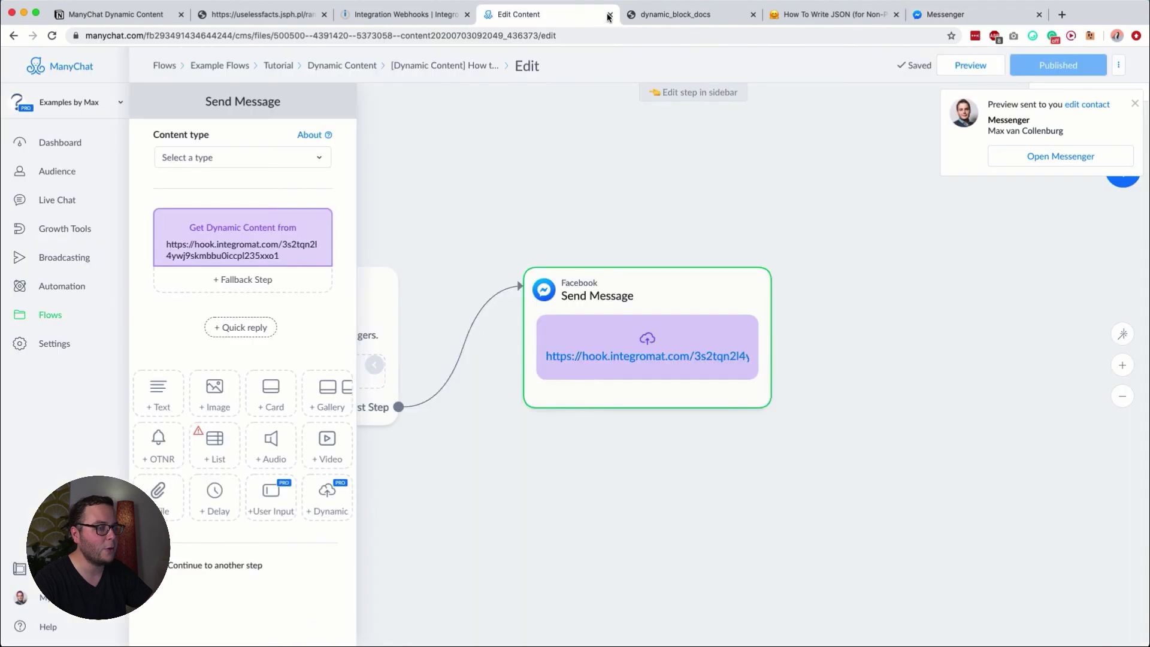
left_click(972, 66)
left_click(945, 14)
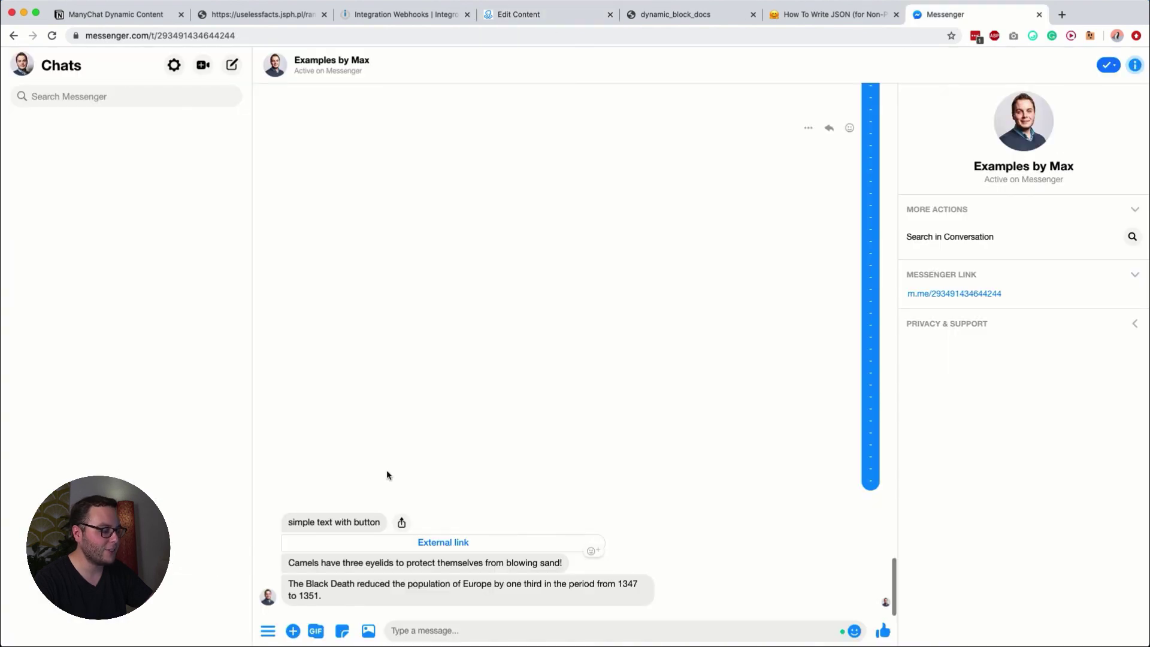